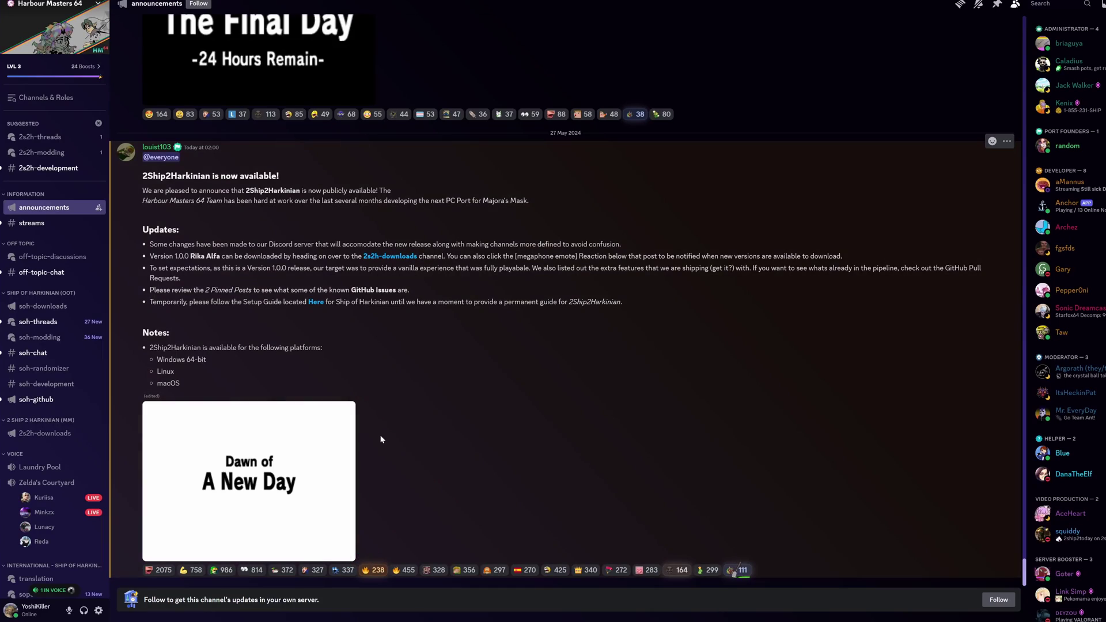
# Step: Follow the 2s2h-downloads channel's GitHub link to the Rika Alfa 1.0.0 release and save the Windows build as 2Ship-Rika-Alfa-Win64.zip
pyautogui.scroll(3, 385, 423)
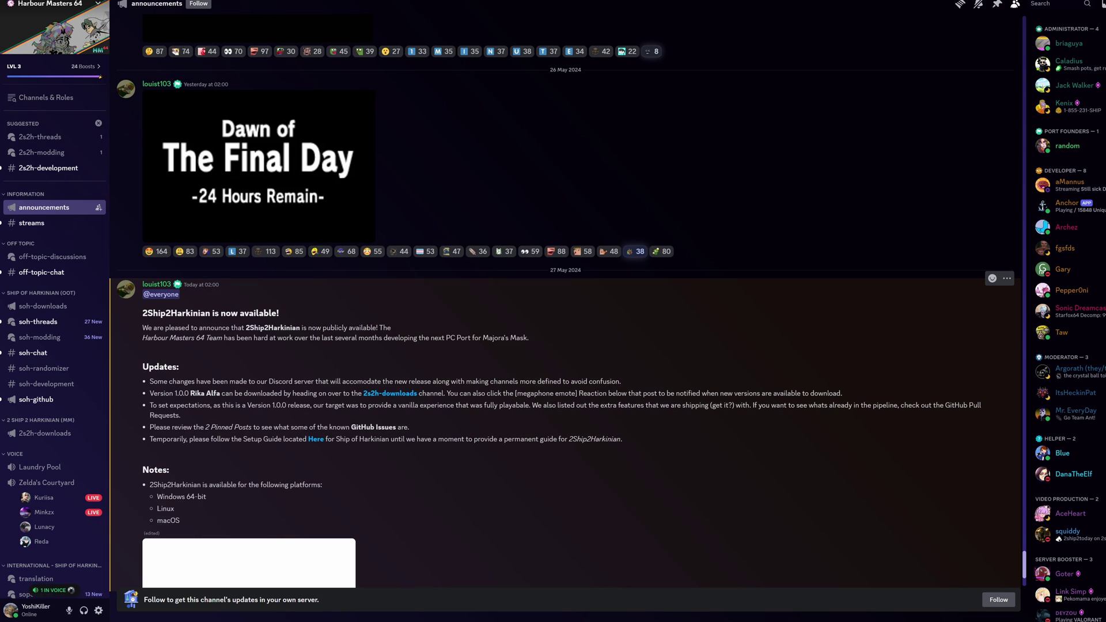
pyautogui.scroll(-3, 463, 474)
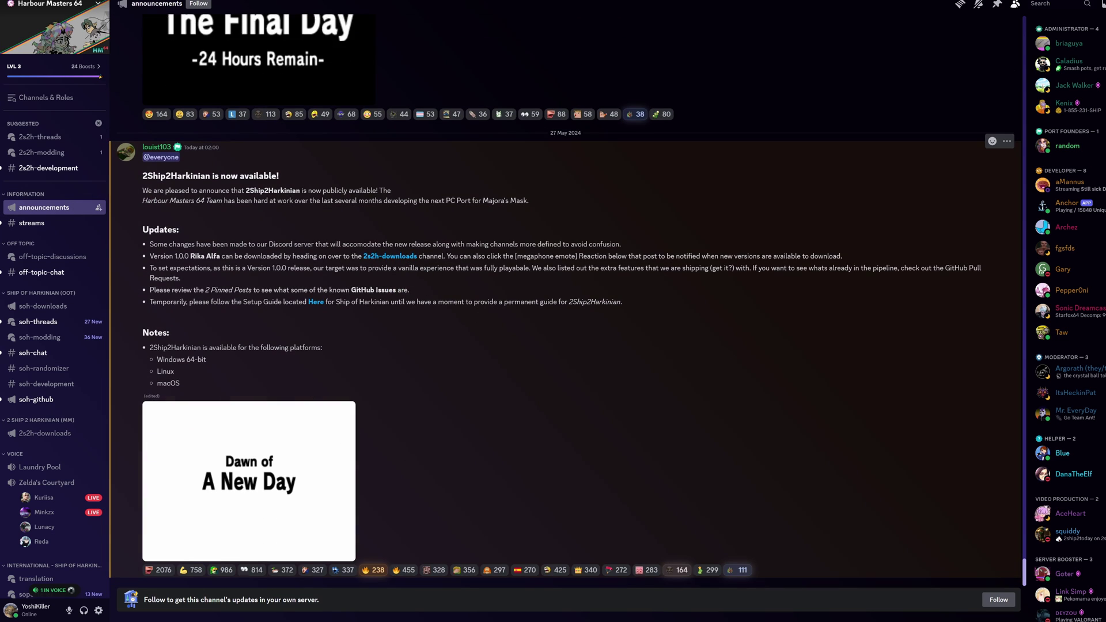
pyautogui.click(398, 256)
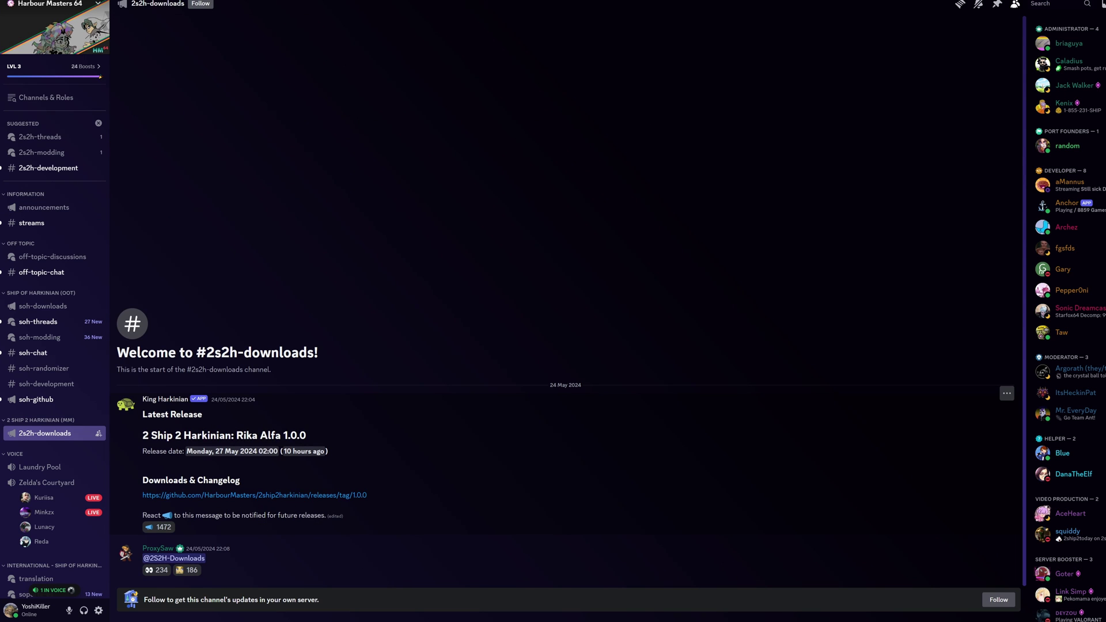
pyautogui.click(202, 496)
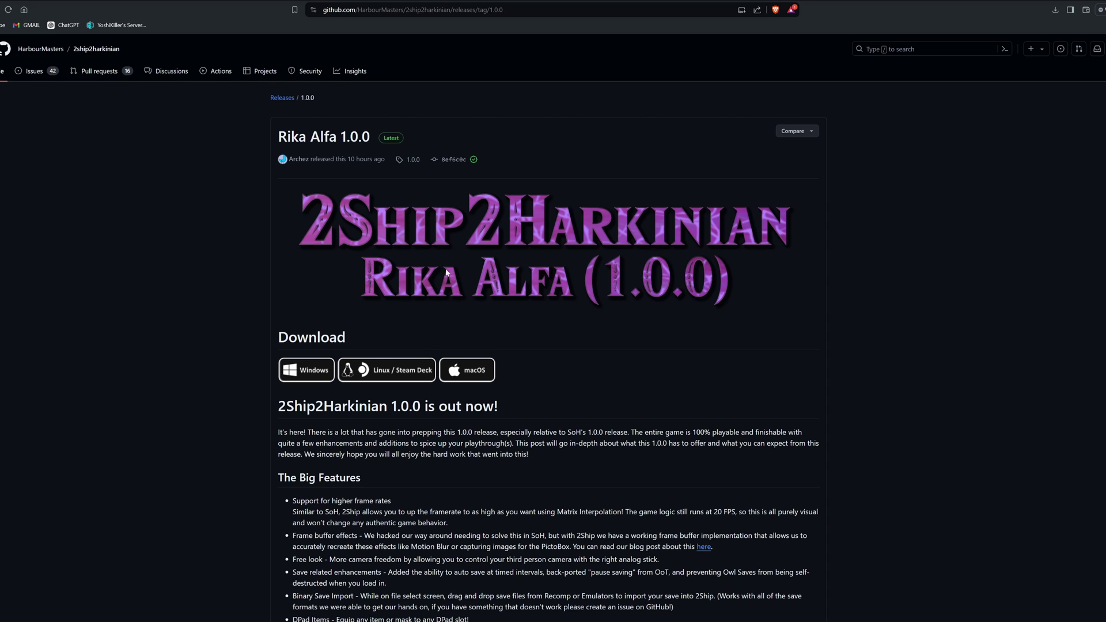
pyautogui.click(300, 371)
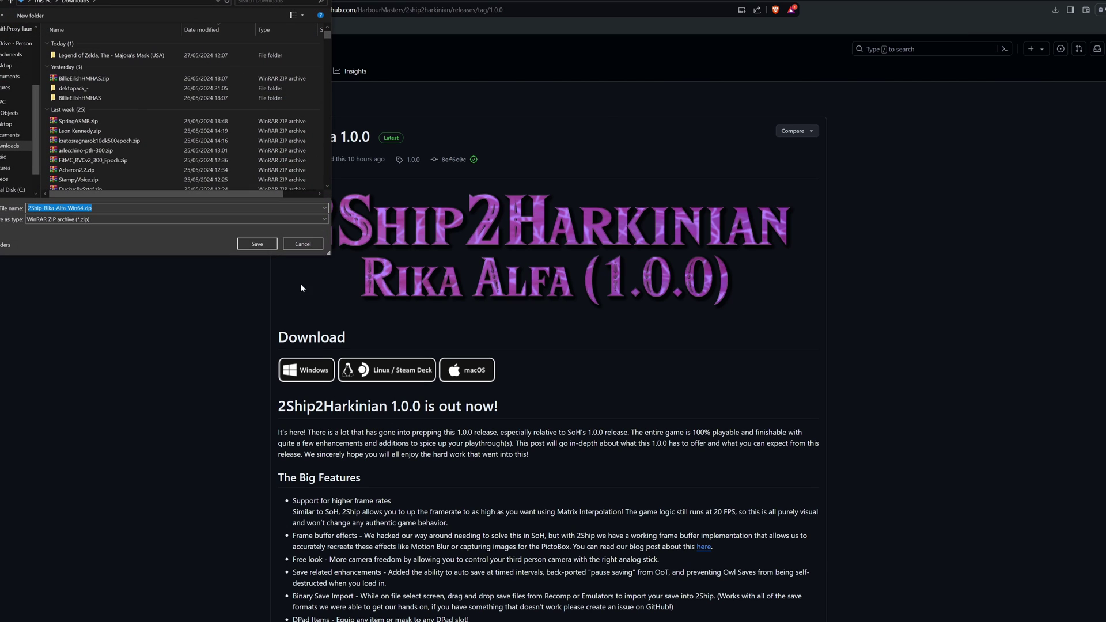
pyautogui.click(257, 244)
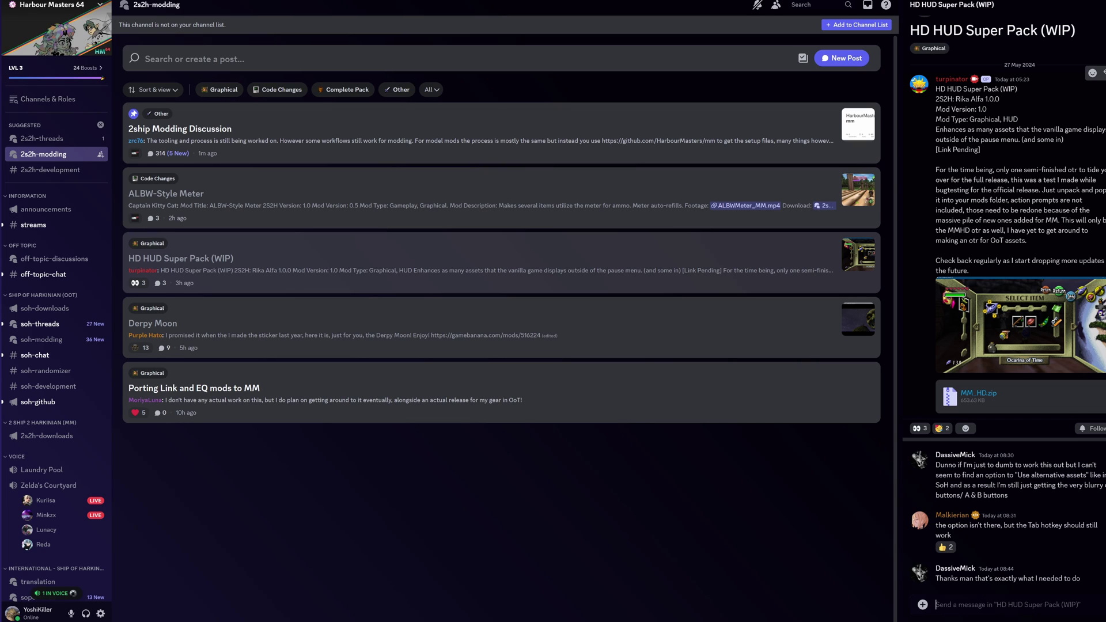
# Step: Download MM_HD.zip from the HD HUD Super Pack (WIP) post and save it to Downloads
pyautogui.click(985, 395)
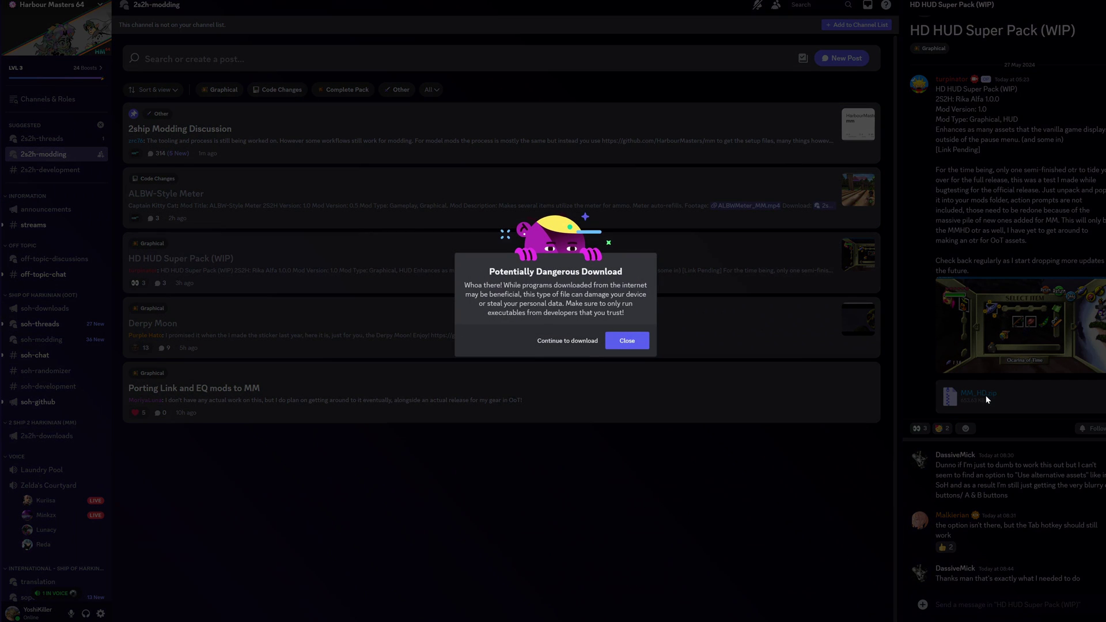
pyautogui.click(567, 341)
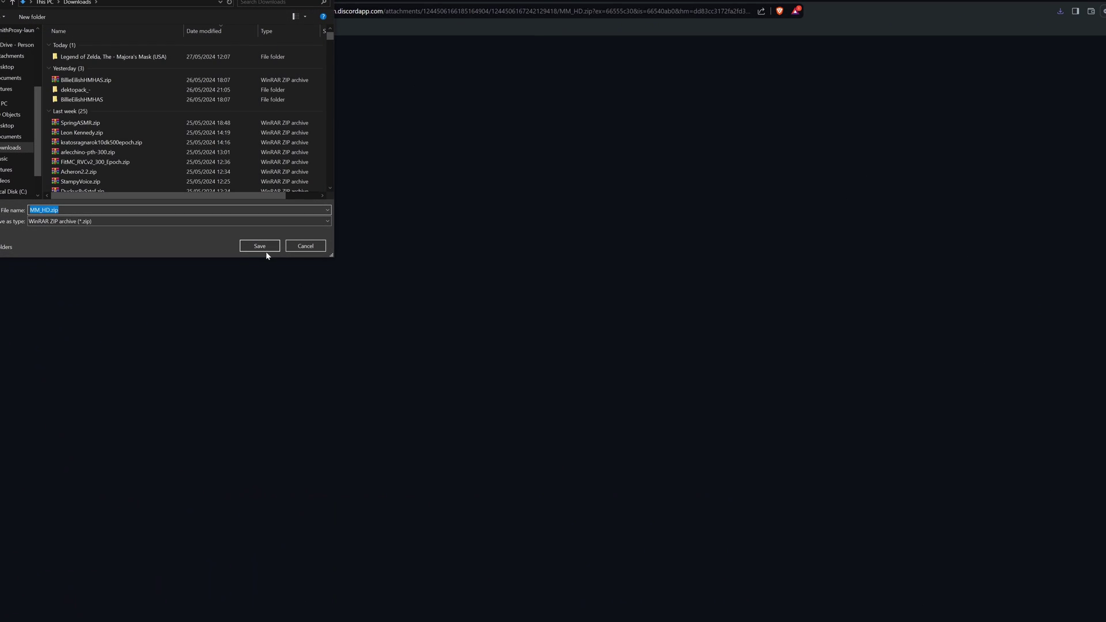
pyautogui.click(268, 248)
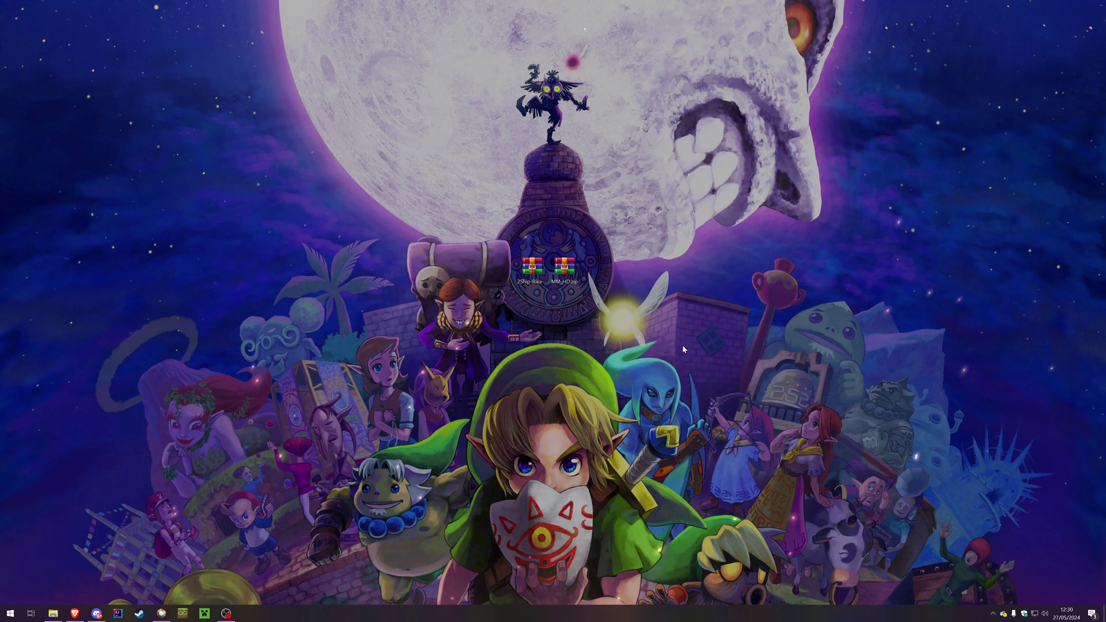
# Step: Extract the 2Ship and MM_HD archives together into a 2Ship-Rika-Alfa-Win64 desktop folder and open that folder
pyautogui.moveTo(478, 338); pyautogui.dragTo(567, 262)
pyautogui.rightClick(523, 265)
pyautogui.click(562, 348)
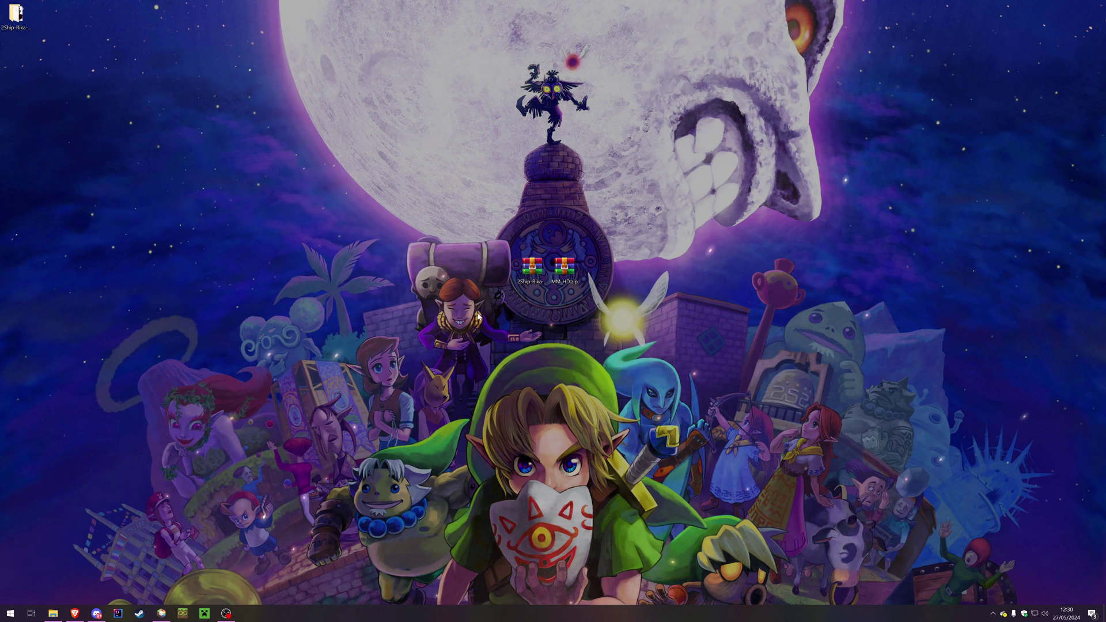
pyautogui.moveTo(16, 14); pyautogui.dragTo(599, 275)
pyautogui.click(655, 348)
pyautogui.doubleClick(603, 276)
pyautogui.moveTo(191, 8); pyautogui.dragTo(768, 113)
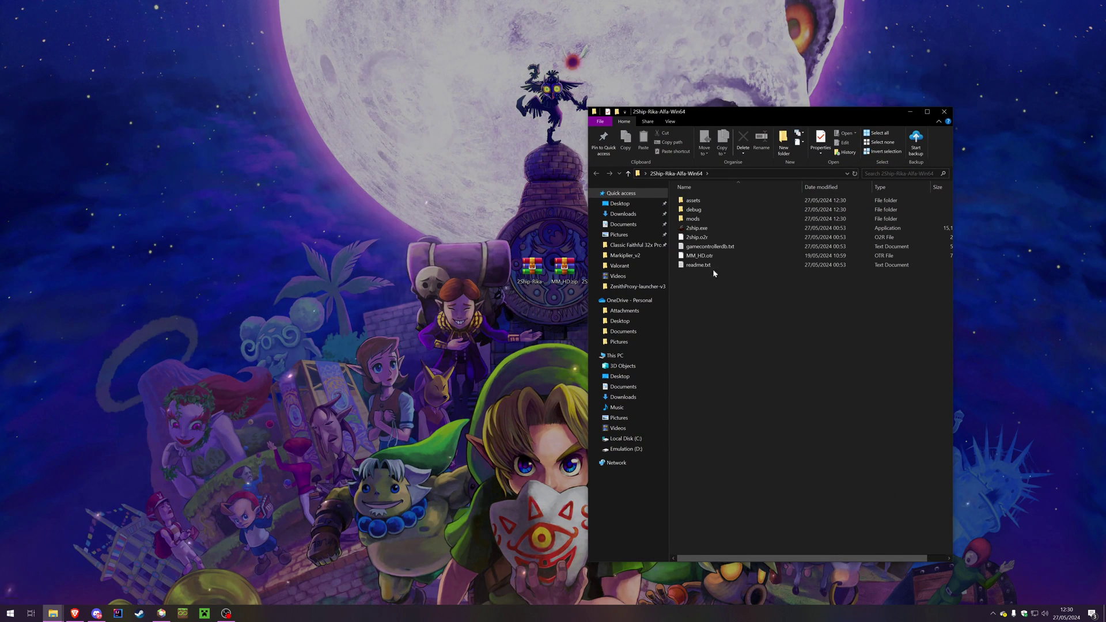
# Step: Move MM_HD.otr into the mods folder, check it there, and return to the 2Ship-Rika-Alfa-Win64 folder
pyautogui.click(732, 257)
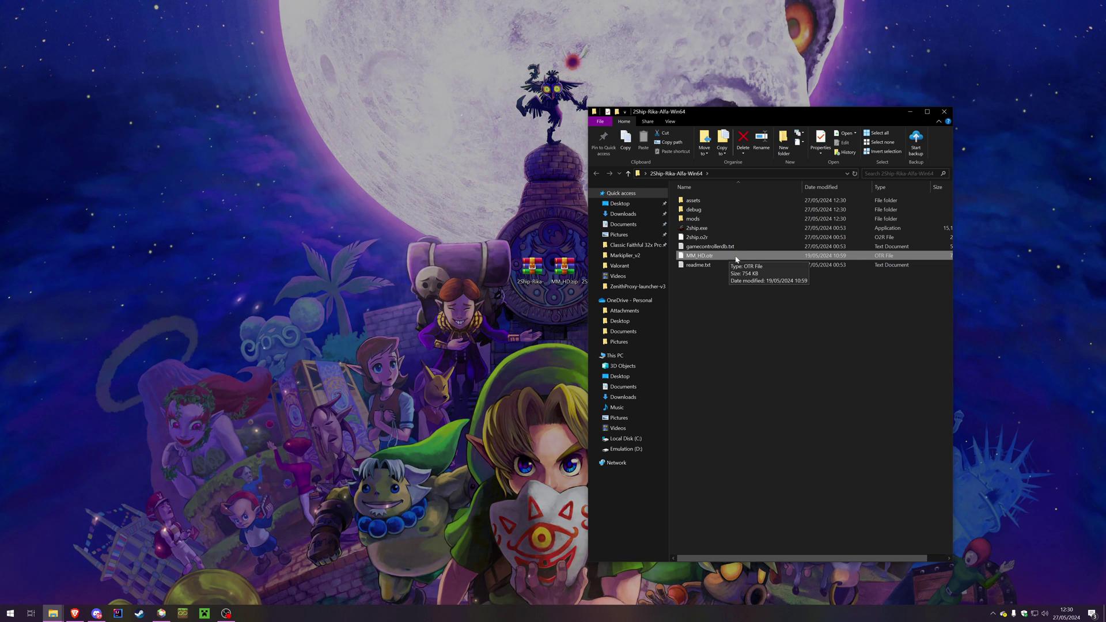
pyautogui.click(565, 280)
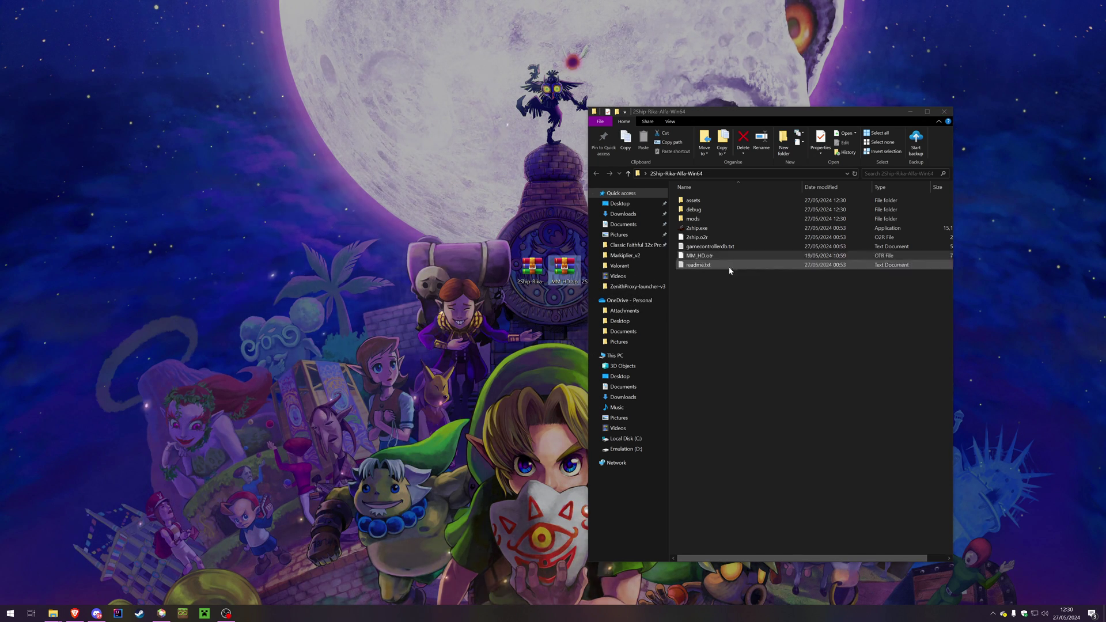
pyautogui.moveTo(727, 255); pyautogui.dragTo(729, 222)
pyautogui.doubleClick(705, 222)
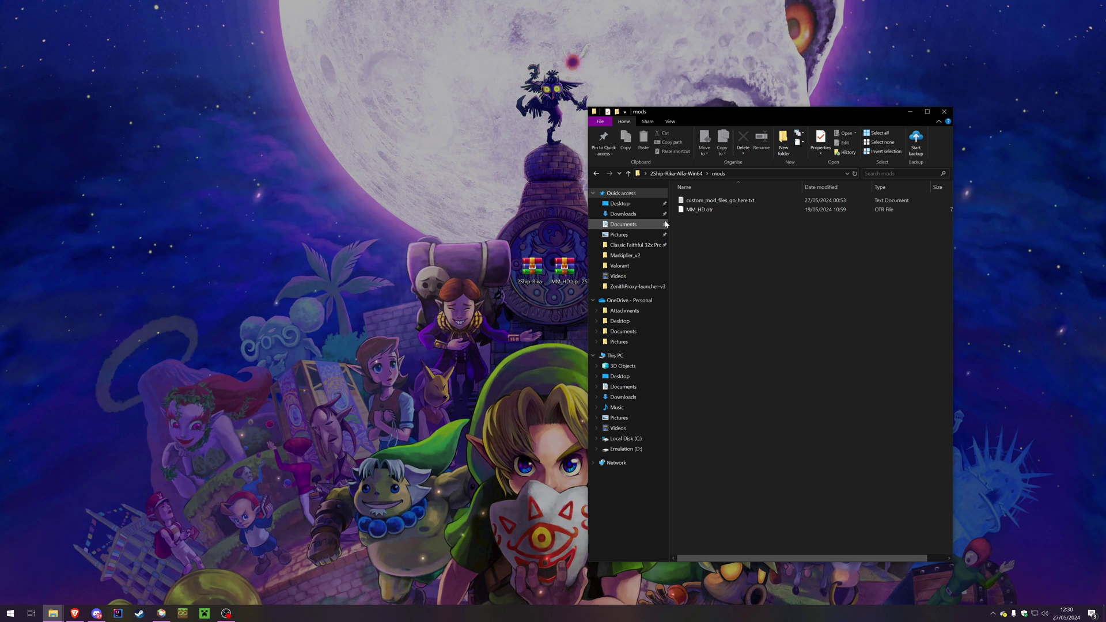
pyautogui.click(629, 174)
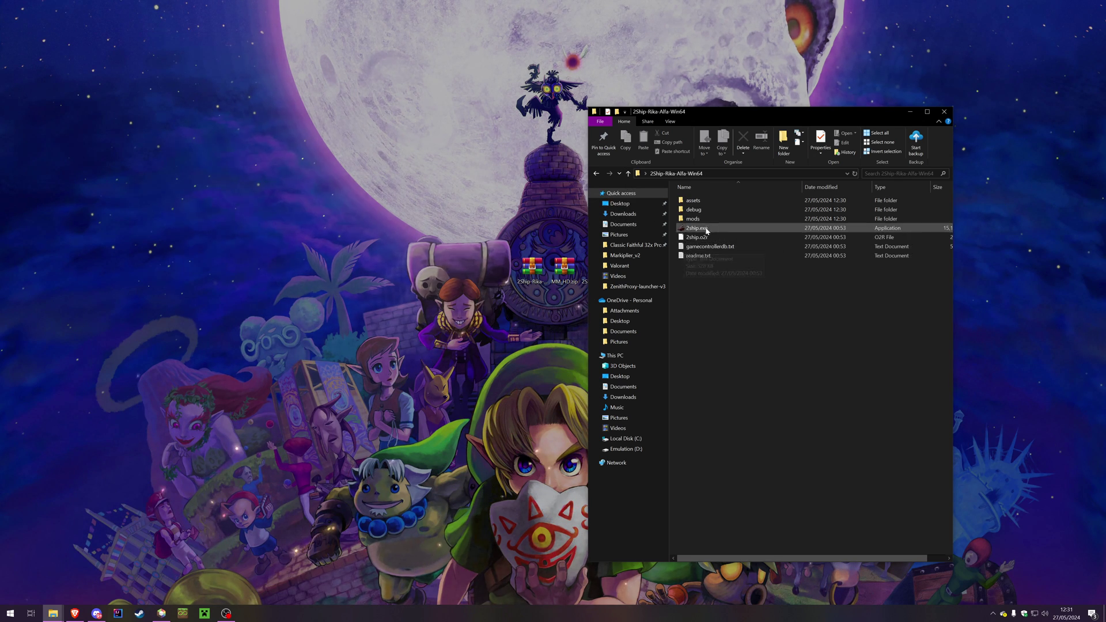
# Step: Run 2ship.exe and generate the O2R file from the Majora's Mask (USA) .z64 ROM in Downloads
pyautogui.moveTo(710, 229)
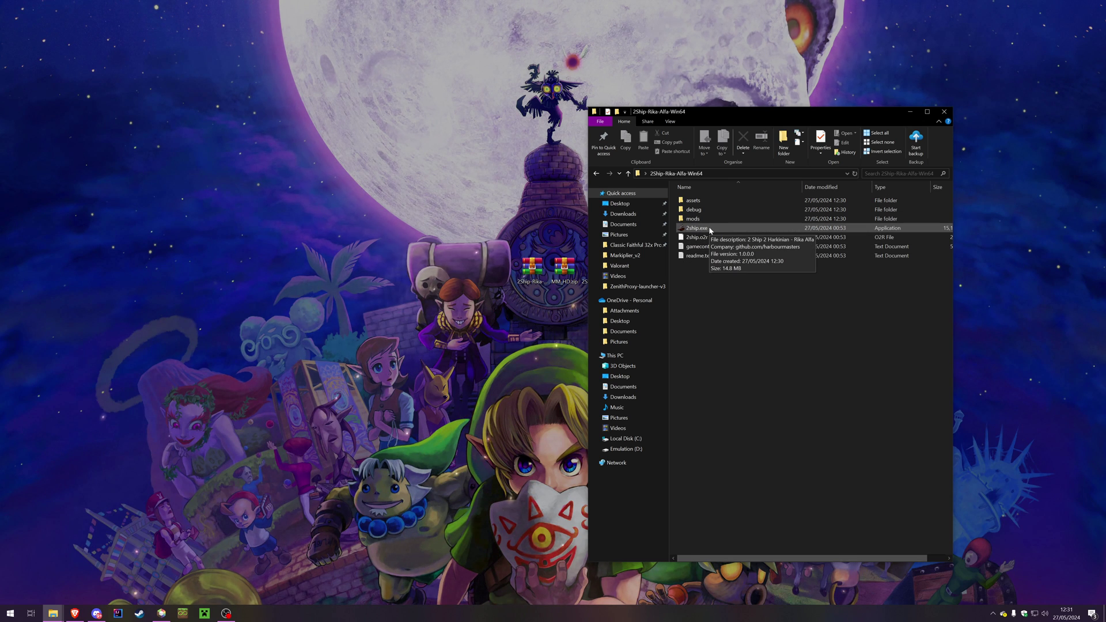
pyautogui.doubleClick(710, 229)
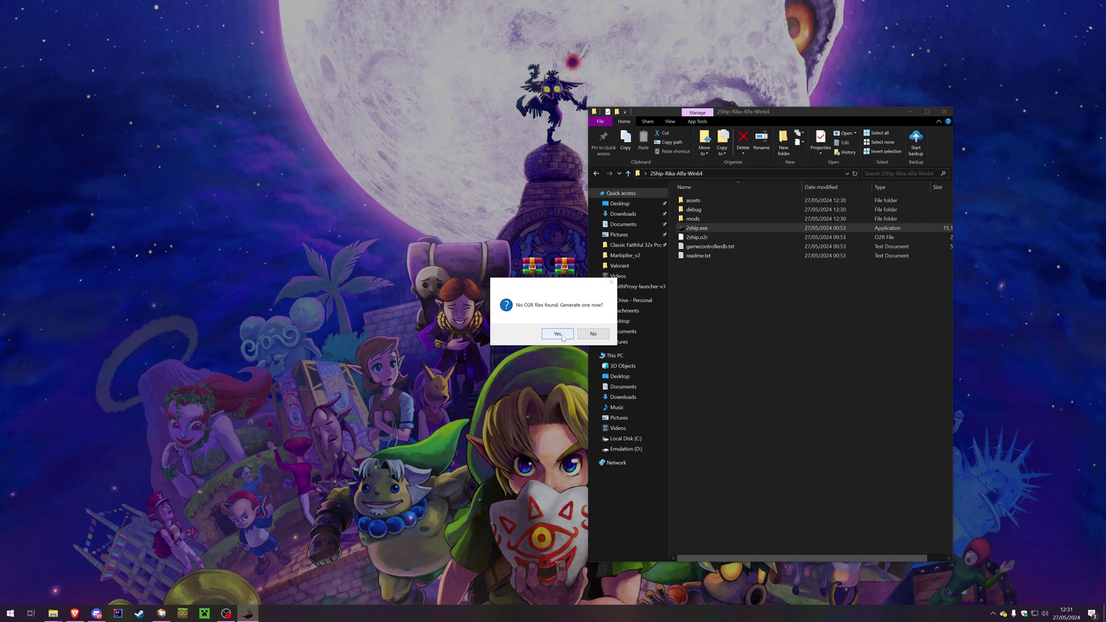
pyautogui.click(563, 336)
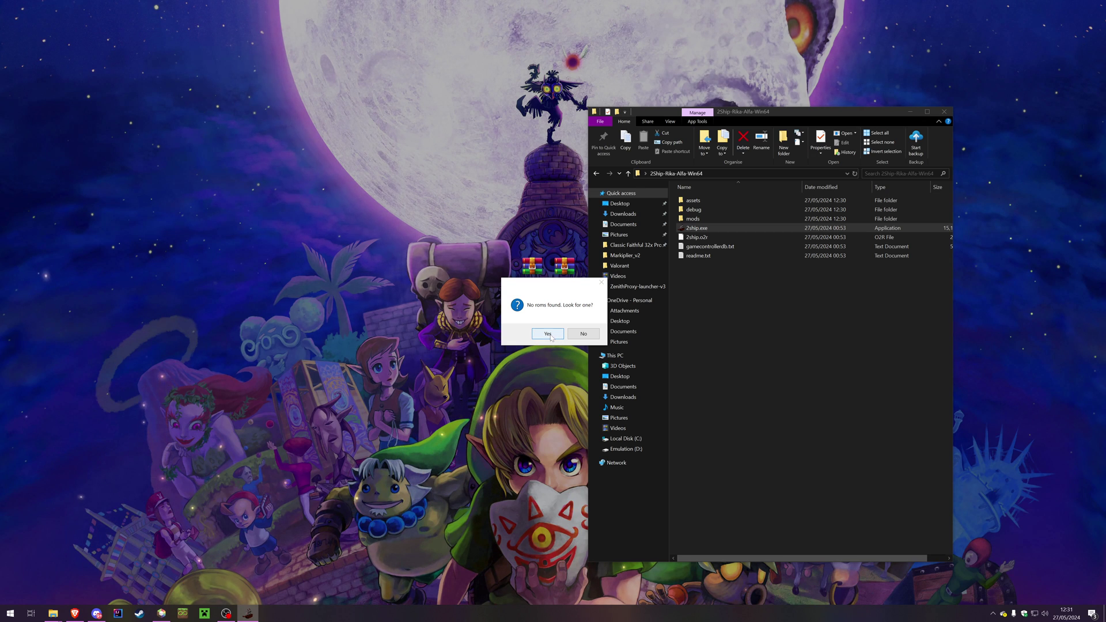
pyautogui.click(549, 335)
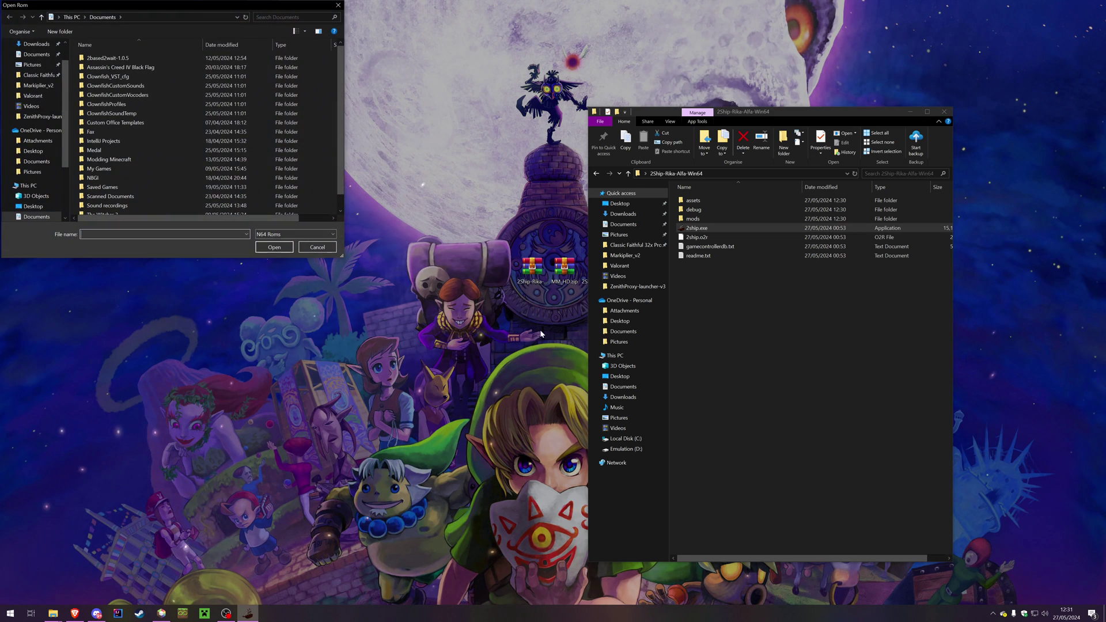
pyautogui.click(35, 45)
pyautogui.doubleClick(90, 71)
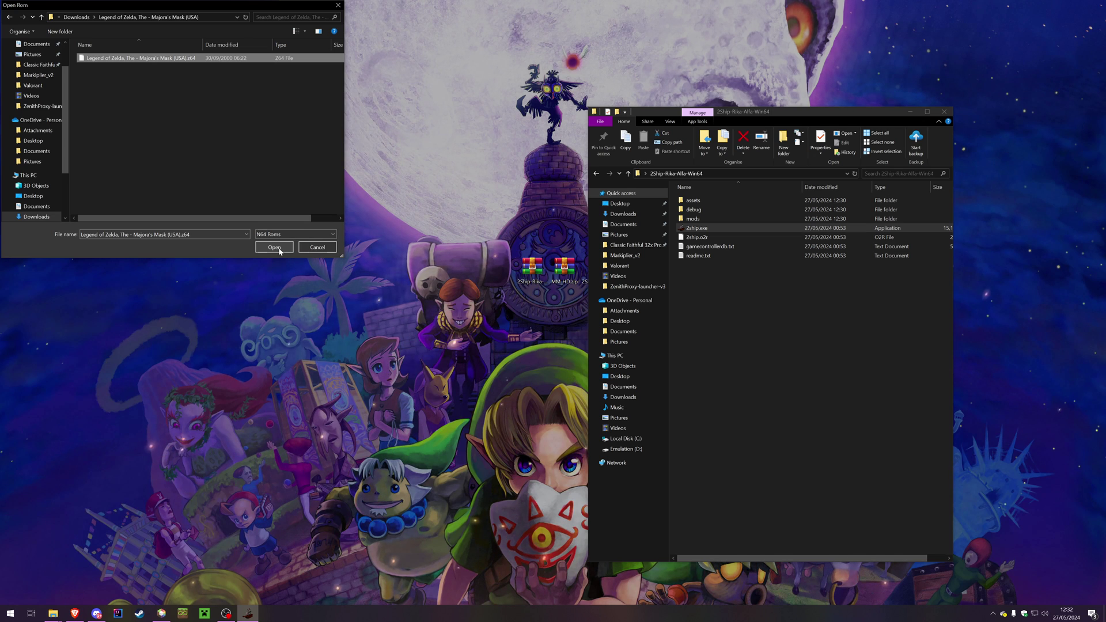
pyautogui.click(279, 249)
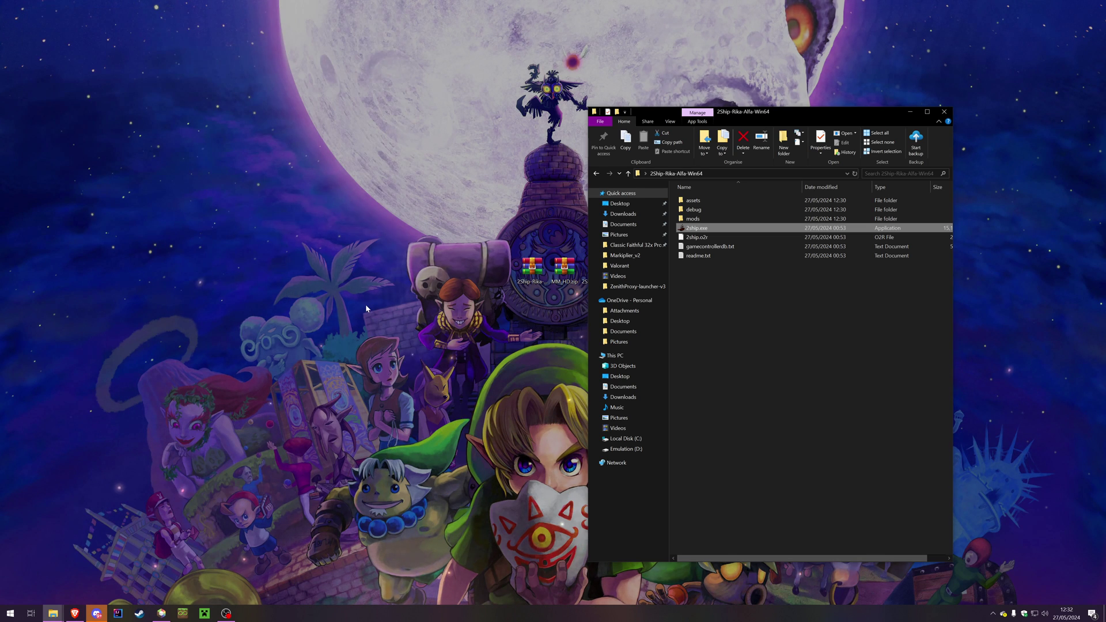
# Step: Maximize the game window, open the Controller Mapping configuration, and place its window near the middle of the game
pyautogui.moveTo(132, 32); pyautogui.dragTo(447, 184)
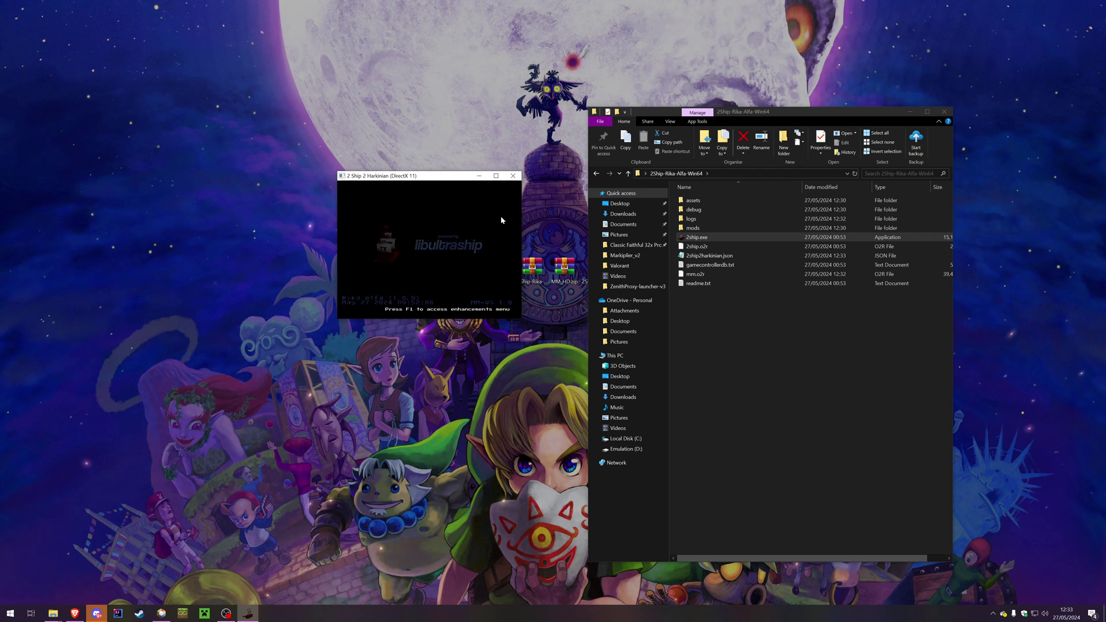
pyautogui.click(495, 179)
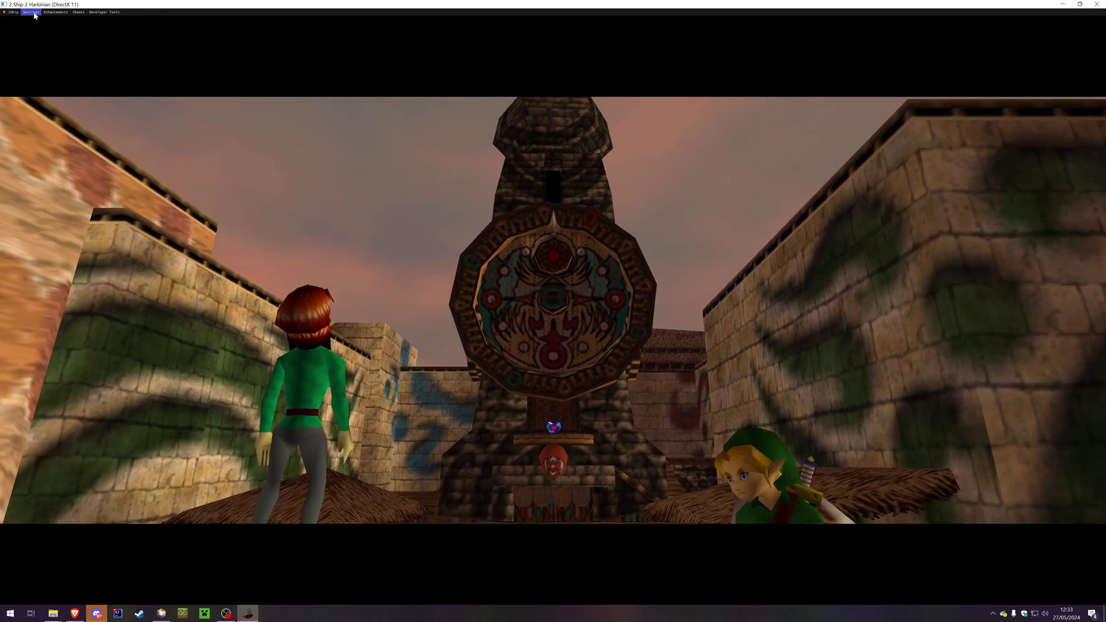
pyautogui.click(34, 13)
pyautogui.click(48, 38)
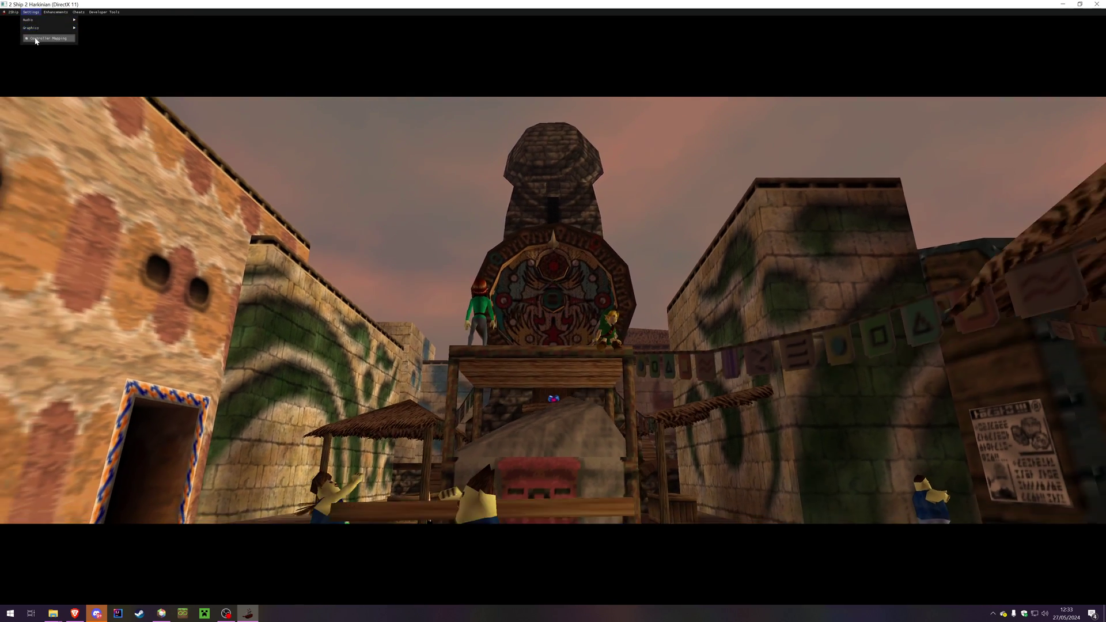
pyautogui.moveTo(92, 51); pyautogui.dragTo(570, 211)
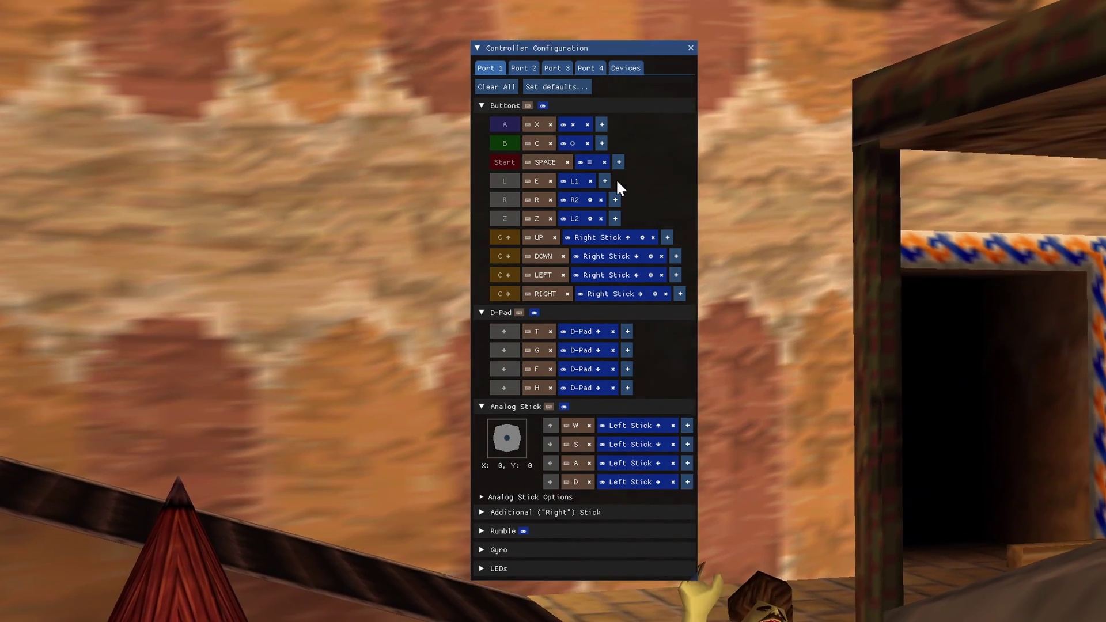
# Step: Remove the Right Stick bindings from the C up, down, left and right buttons on Port 1
pyautogui.click(653, 237)
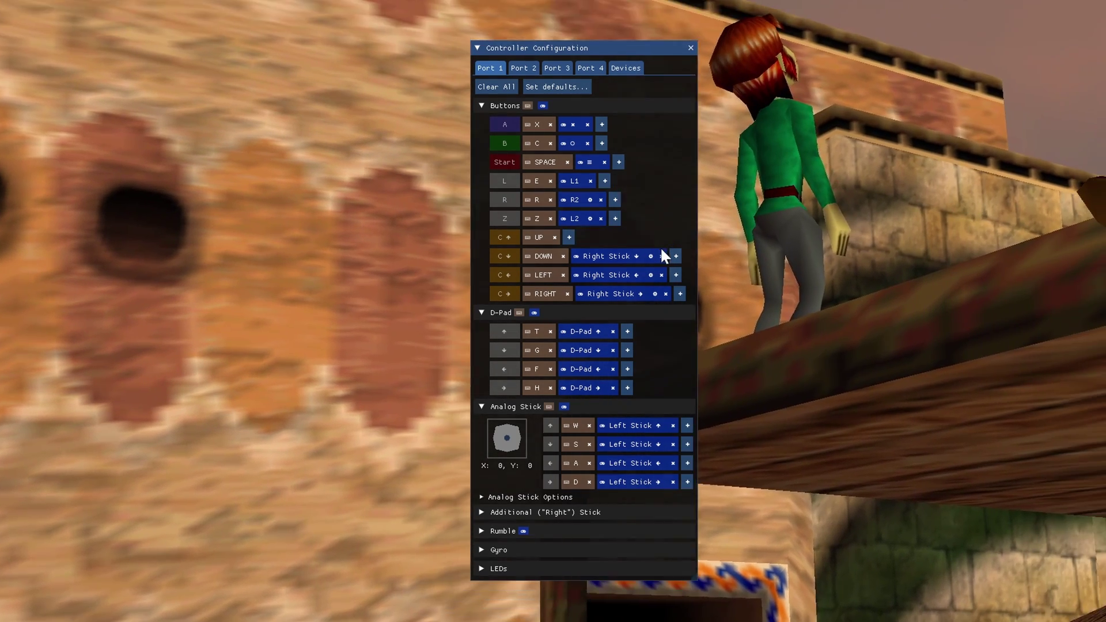
pyautogui.click(661, 256)
pyautogui.click(662, 275)
pyautogui.click(665, 294)
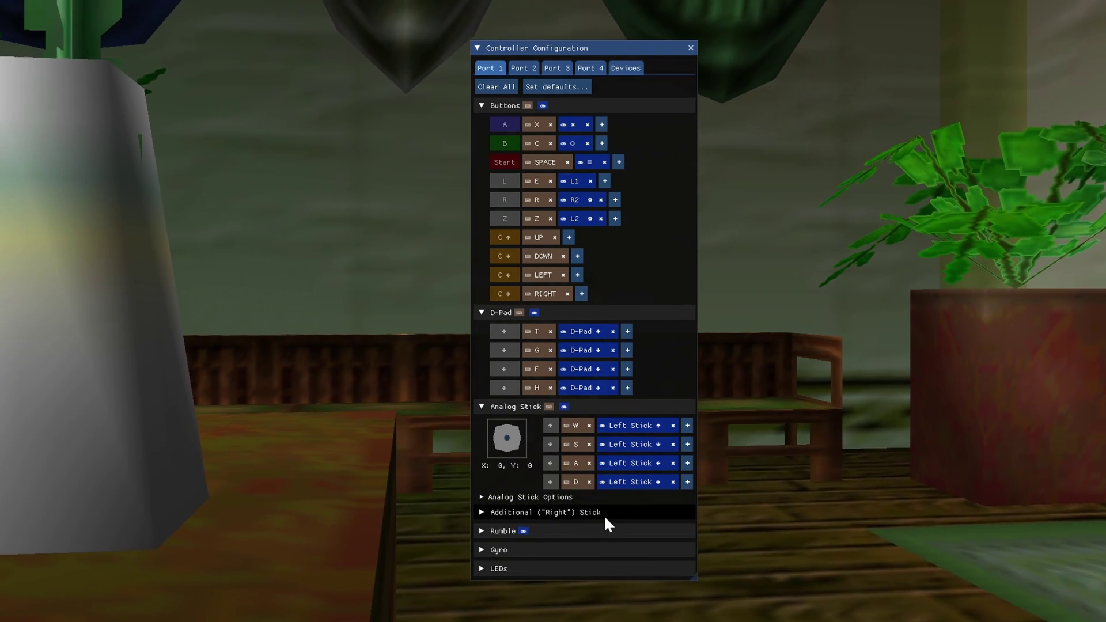
# Step: Bind the controller's right stick to all four directions of the Additional ("Right") Stick and review the mappings
pyautogui.click(604, 512)
pyautogui.scroll(-2, 605, 484)
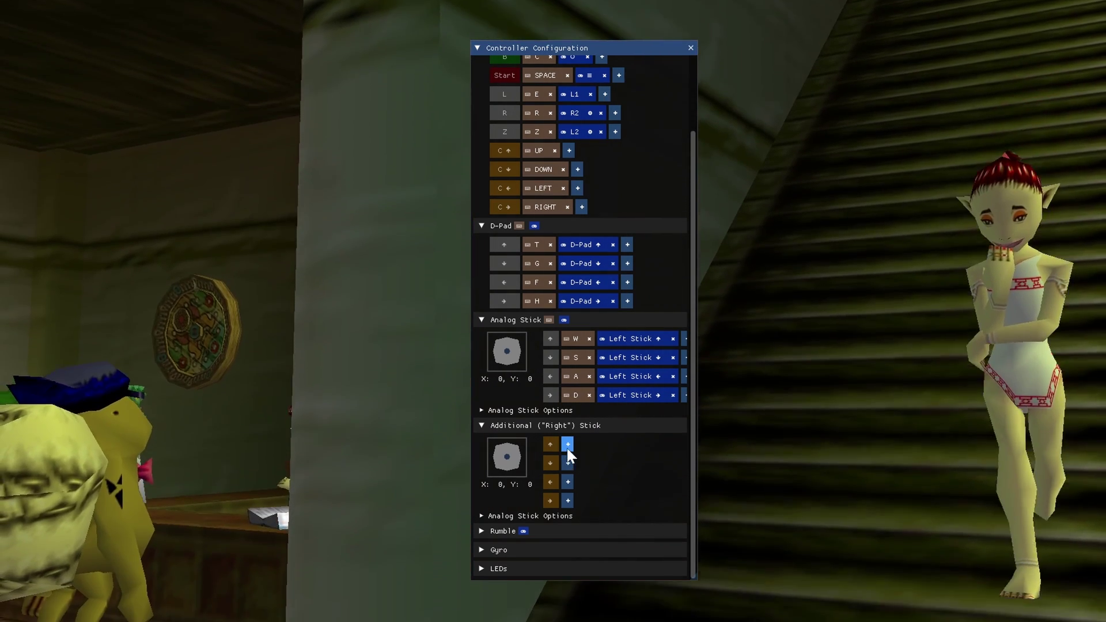
pyautogui.click(567, 444)
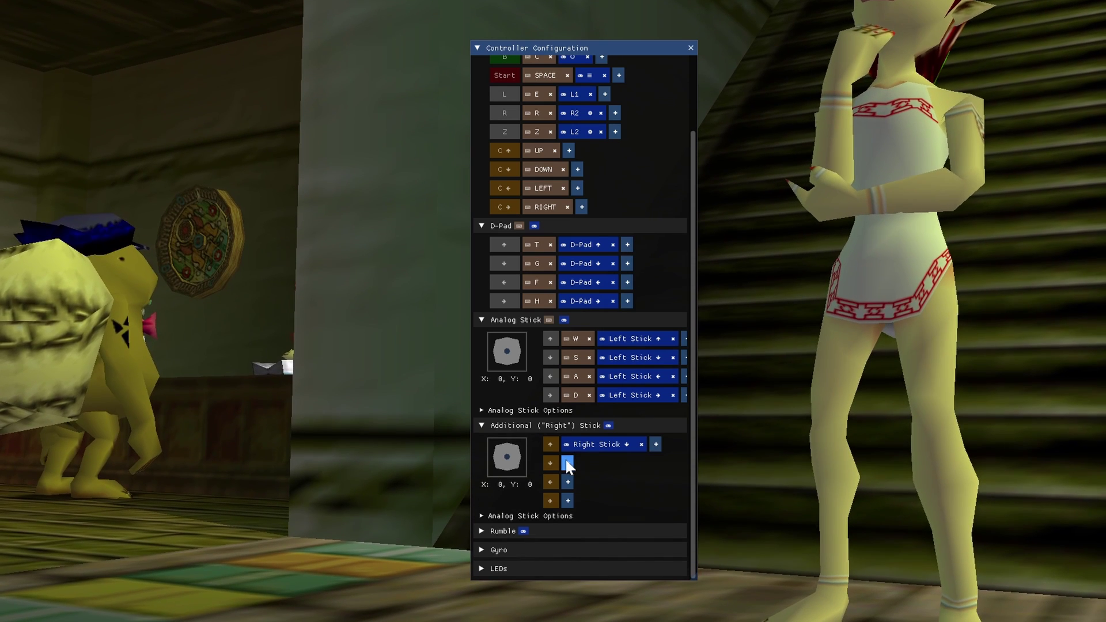
pyautogui.click(567, 462)
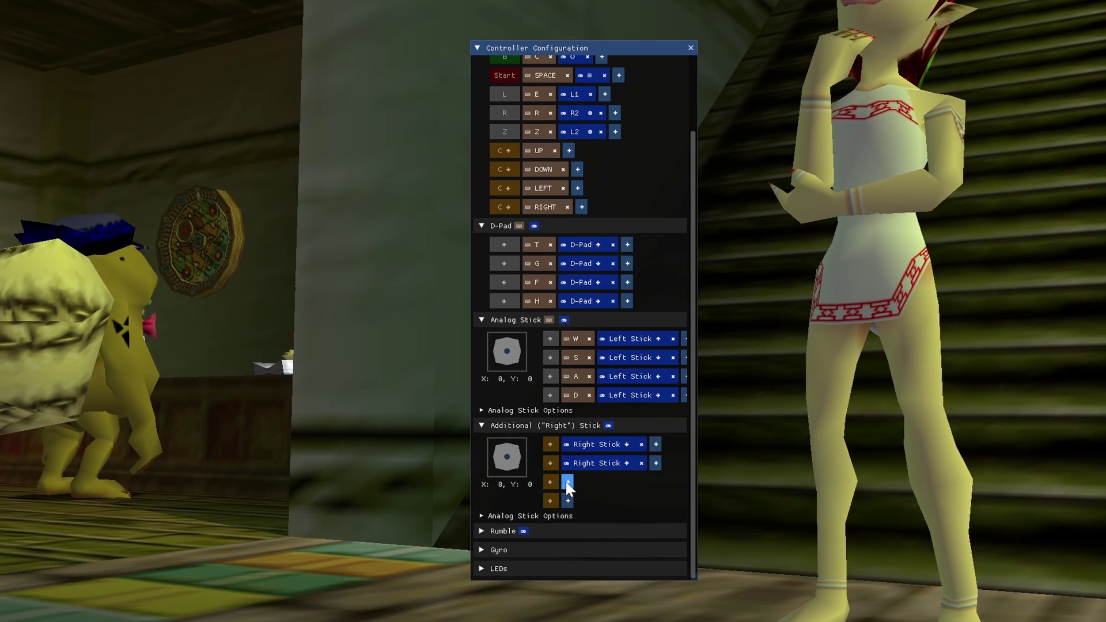
pyautogui.click(566, 482)
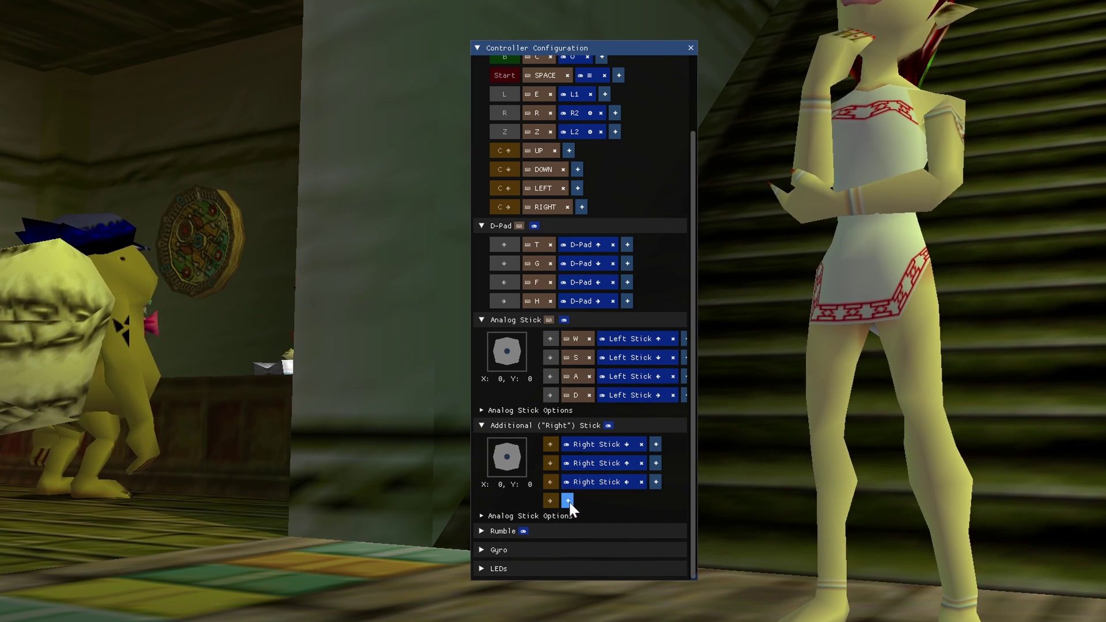
pyautogui.click(569, 500)
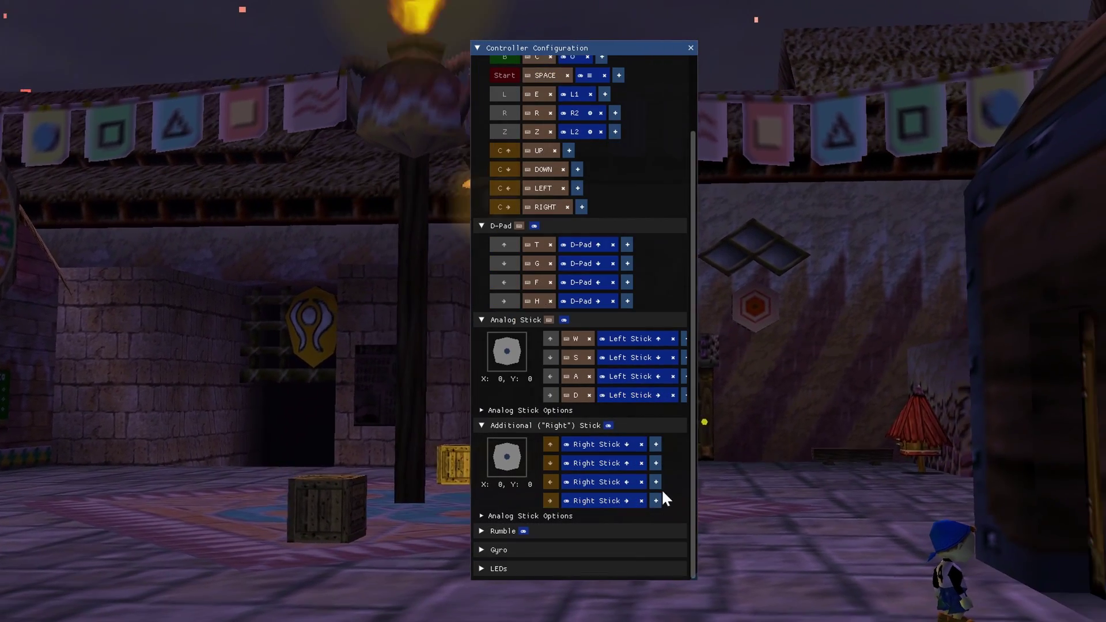
pyautogui.scroll(3, 665, 532)
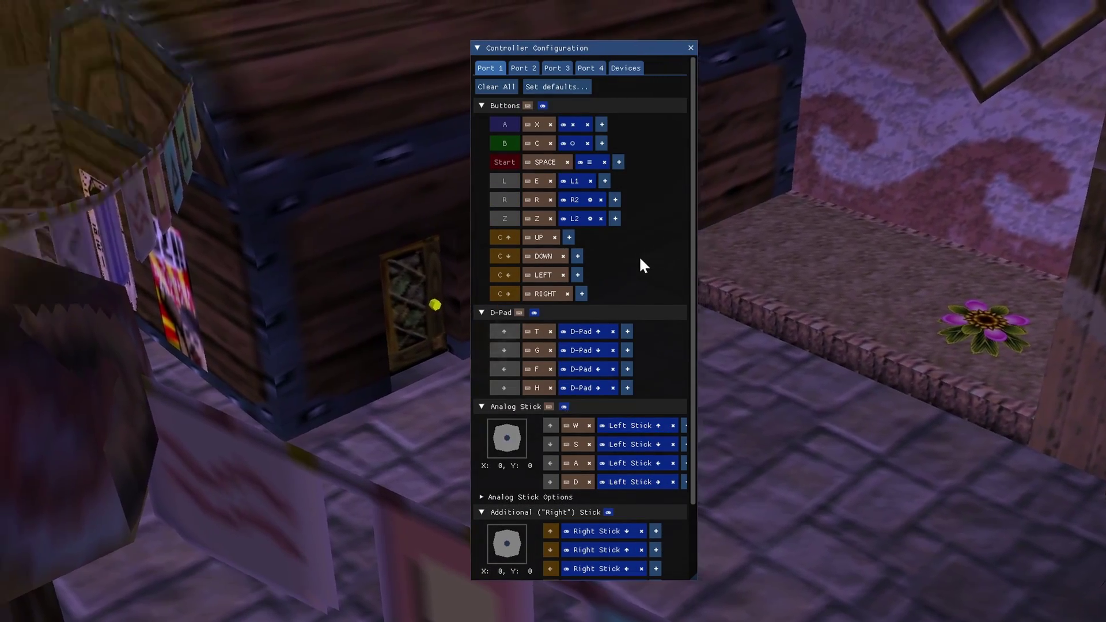
pyautogui.scroll(-3, 639, 257)
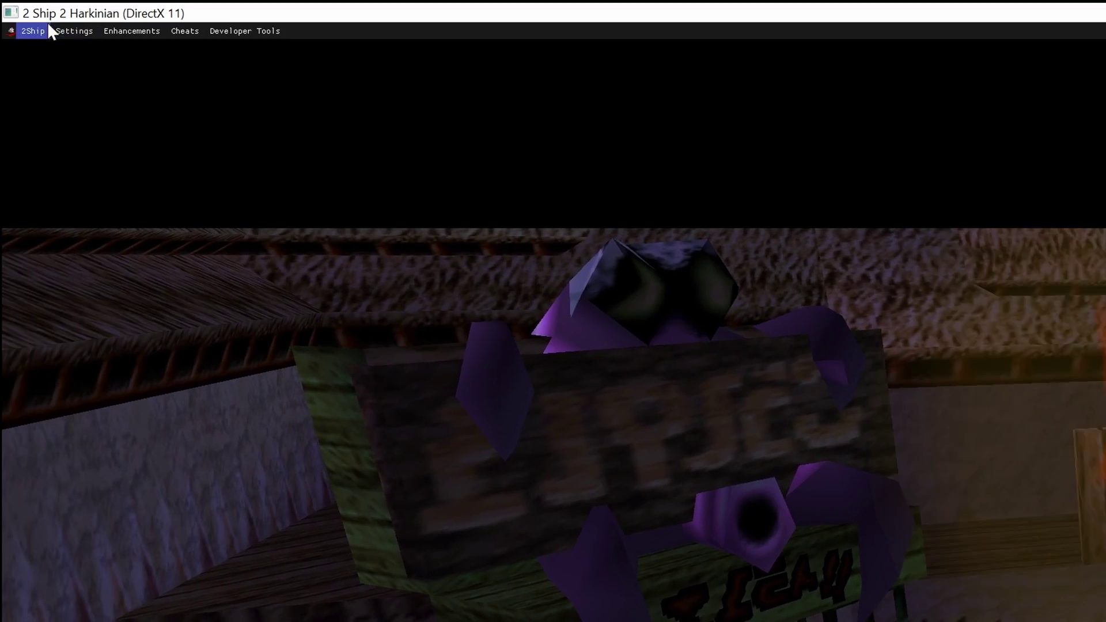
# Step: Raise the game's FPS in the graphics settings and match it to the display's refresh rate
pyautogui.click(72, 29)
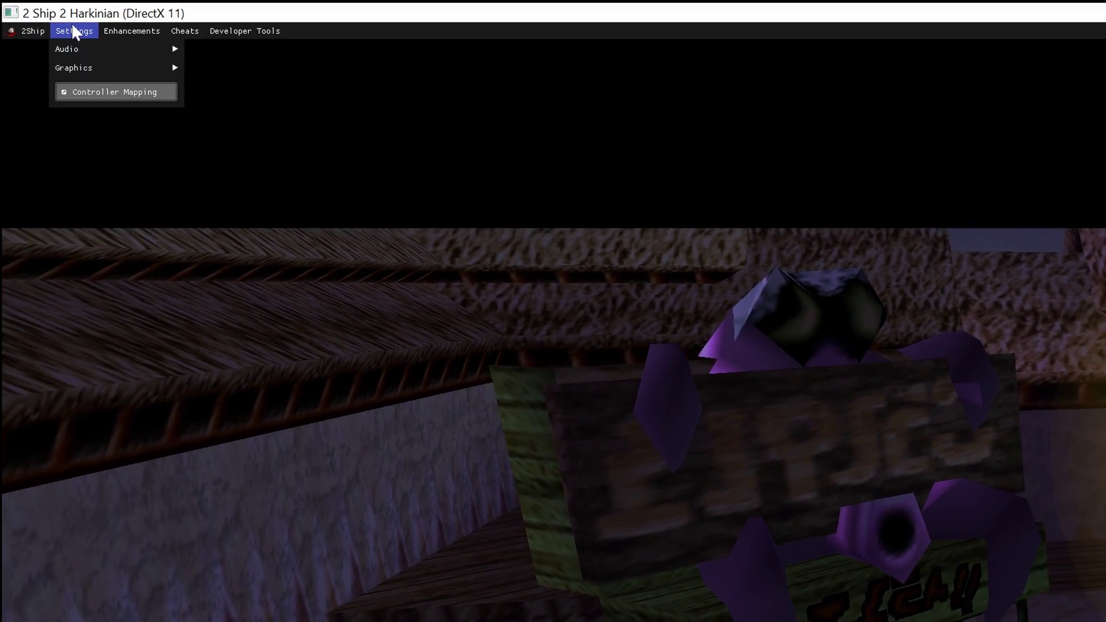
pyautogui.moveTo(75, 68)
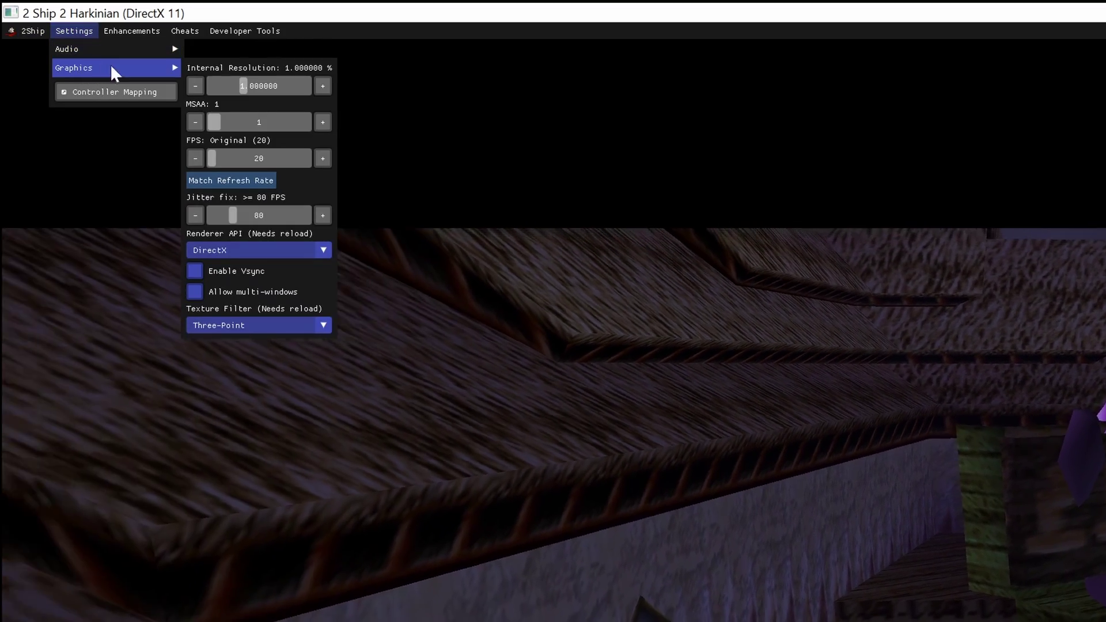
pyautogui.moveTo(243, 89)
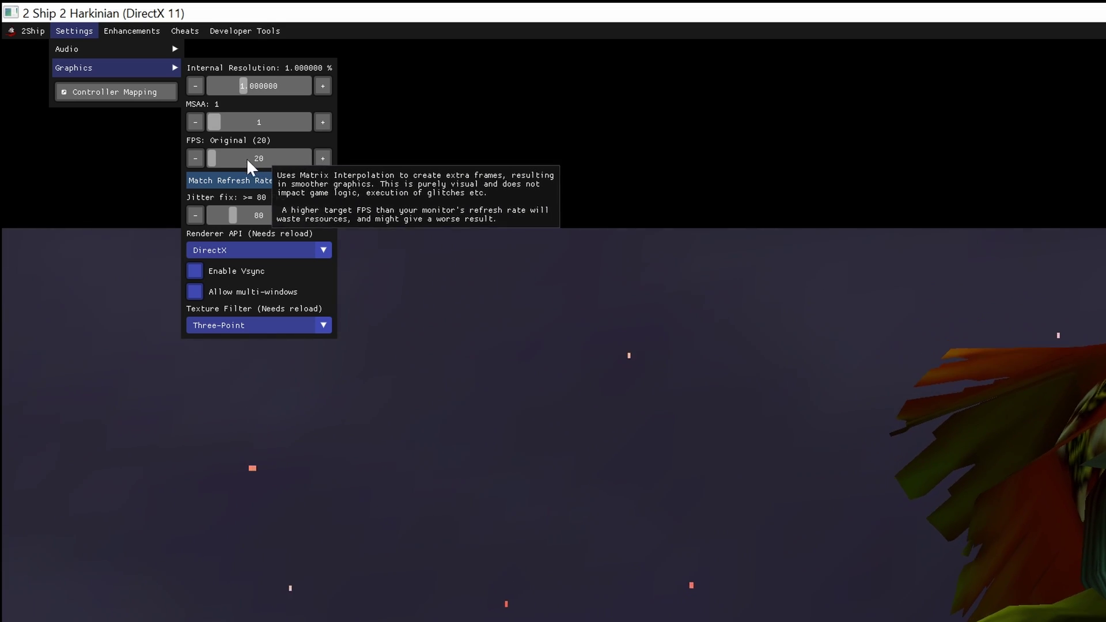
pyautogui.click(215, 161)
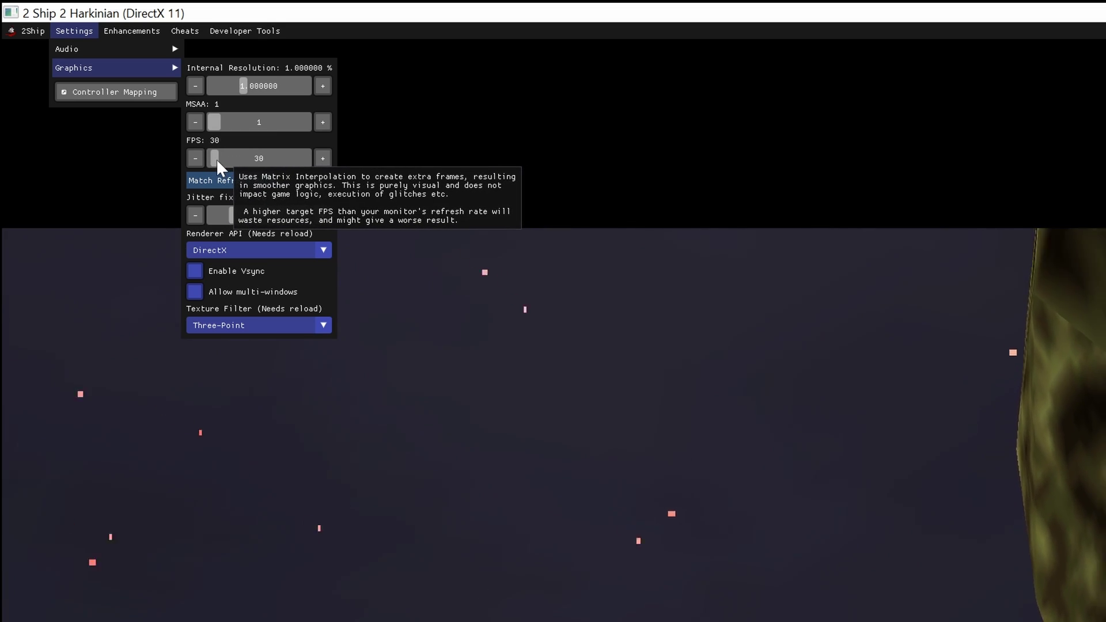
pyautogui.moveTo(216, 158); pyautogui.dragTo(246, 157)
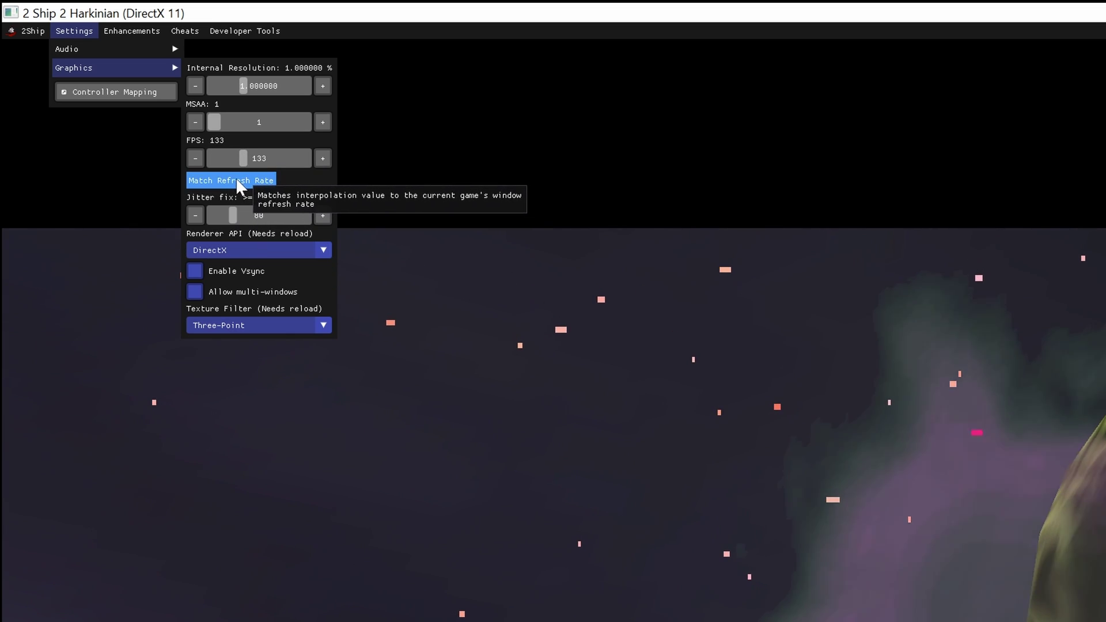
pyautogui.click(239, 178)
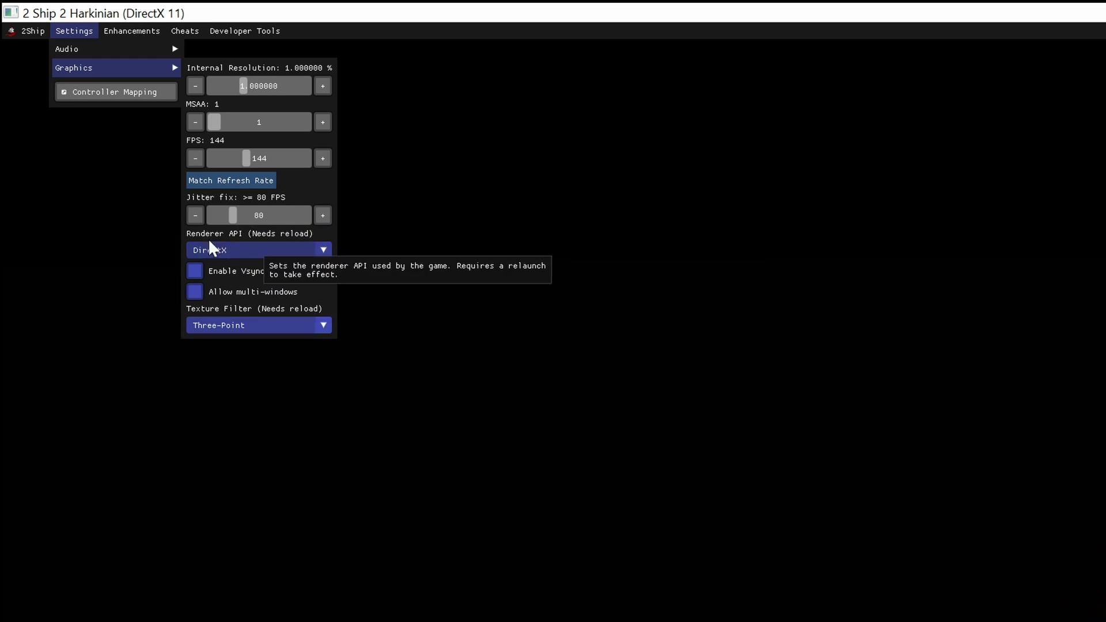
pyautogui.click(454, 115)
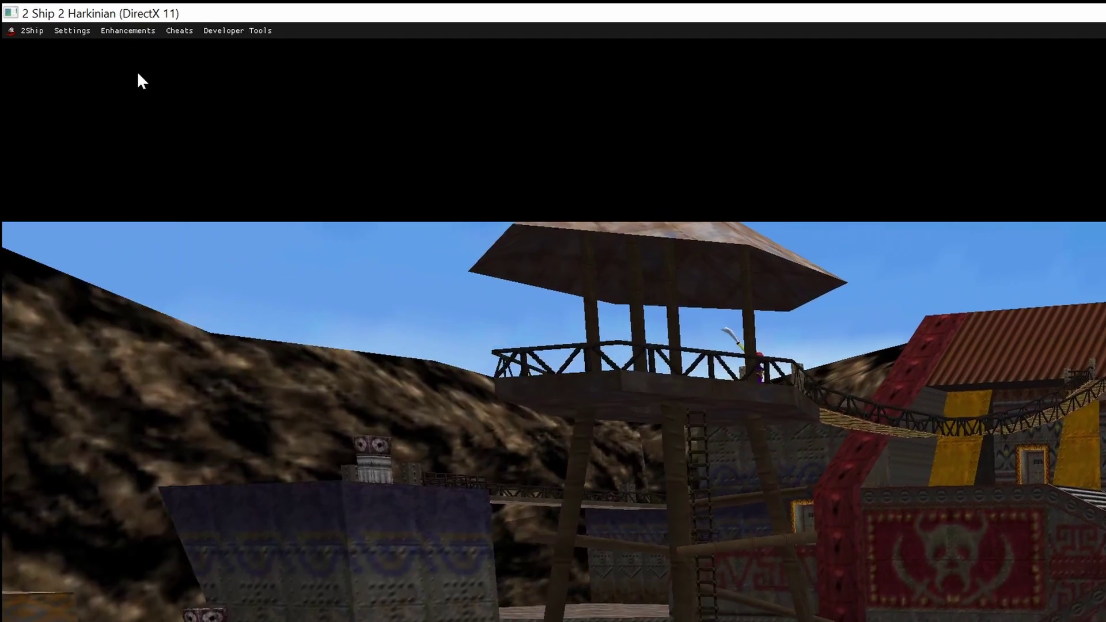
# Step: Enable the Free Look camera enhancement and adjust its Third-Person Horizontal Sensitivity
pyautogui.click(129, 30)
pyautogui.moveTo(135, 45)
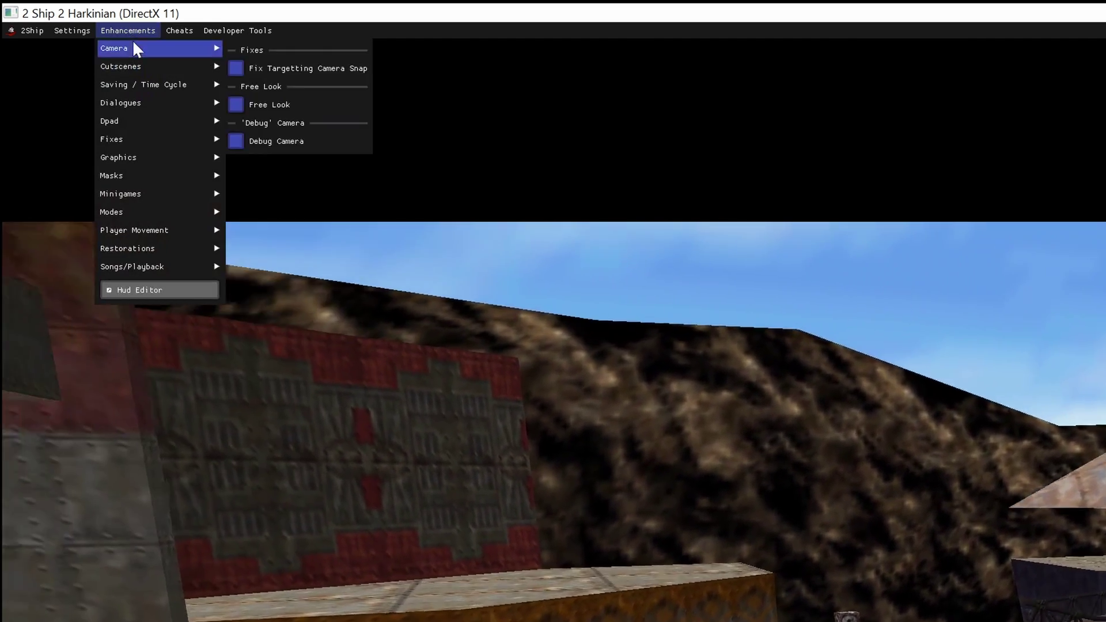
pyautogui.click(236, 104)
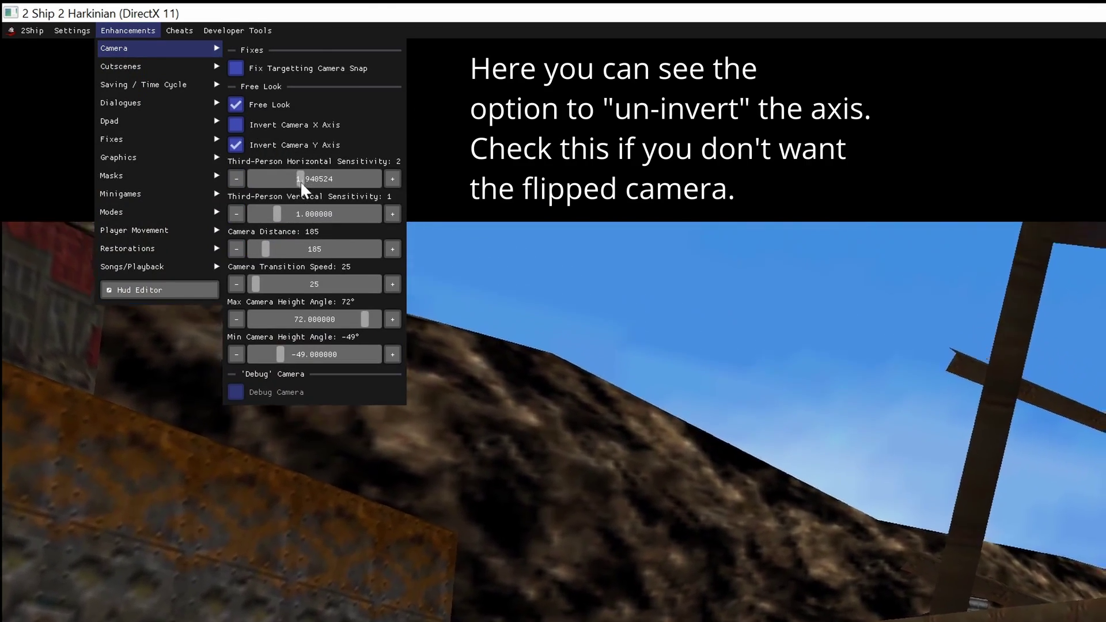
pyautogui.click(279, 179)
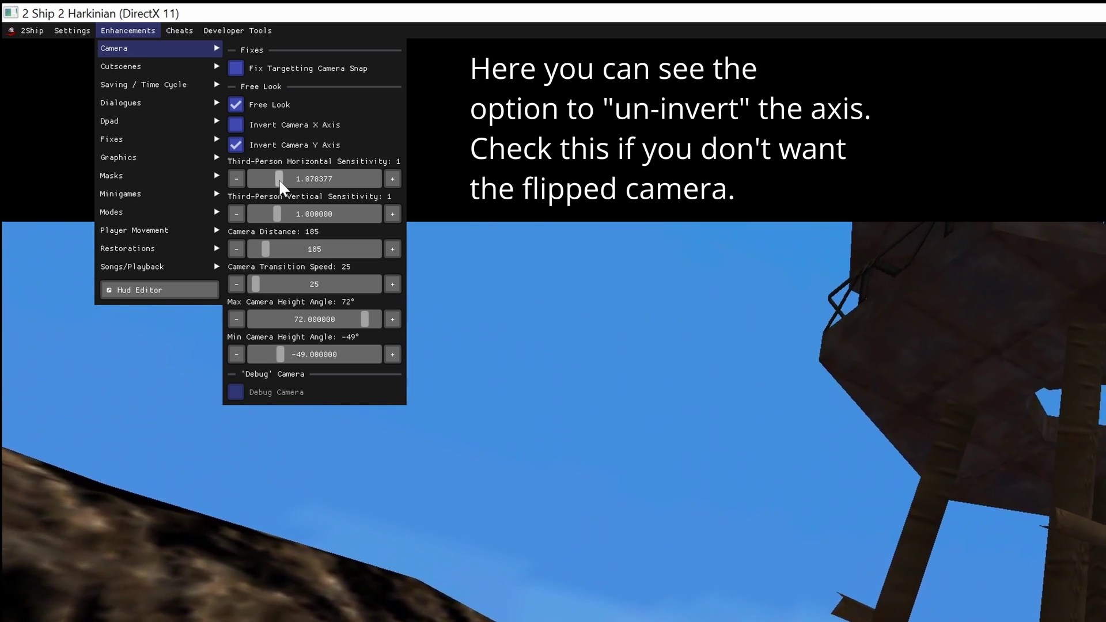
pyautogui.moveTo(299, 181); pyautogui.dragTo(302, 182)
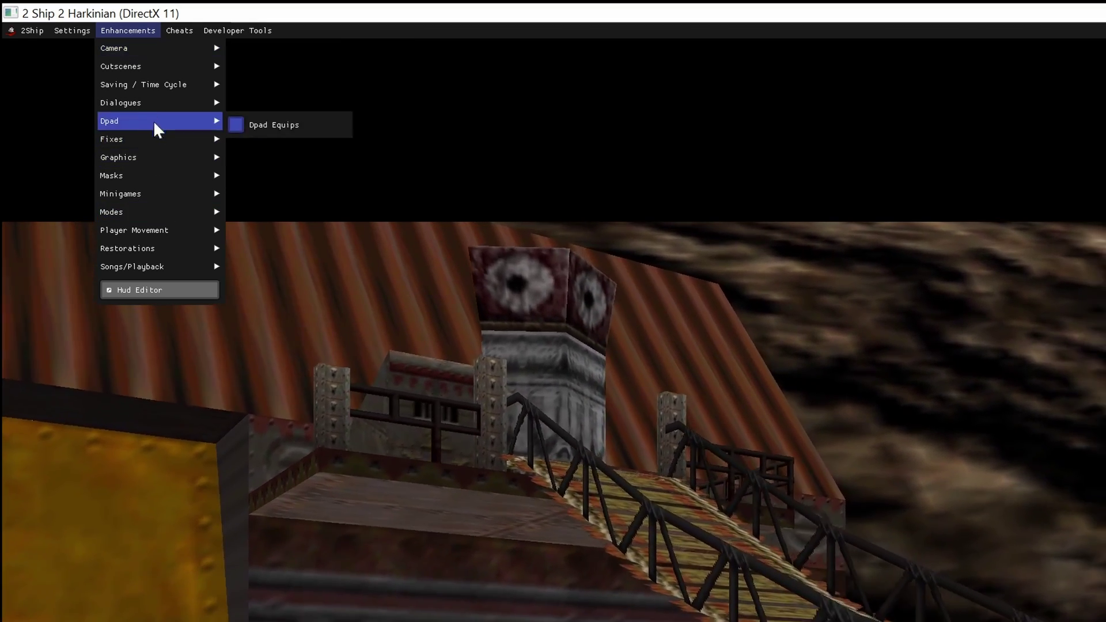
# Step: Enable Skip Story Cutscenes and Skip Intro Sequence, and turn on the Pause Menu Save option
pyautogui.moveTo(167, 69)
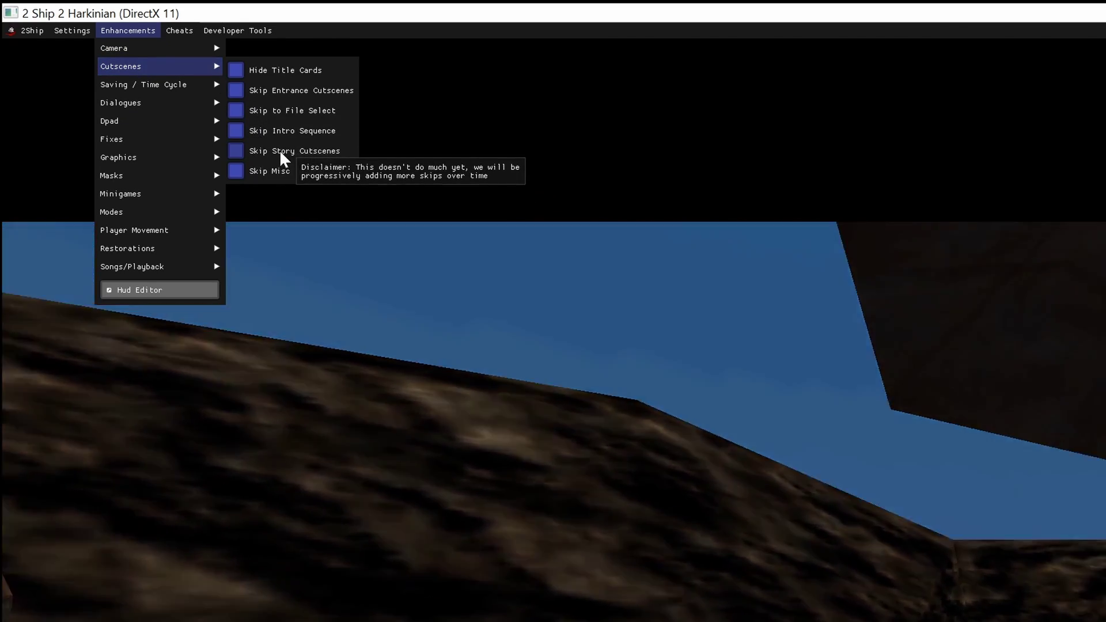
pyautogui.click(248, 151)
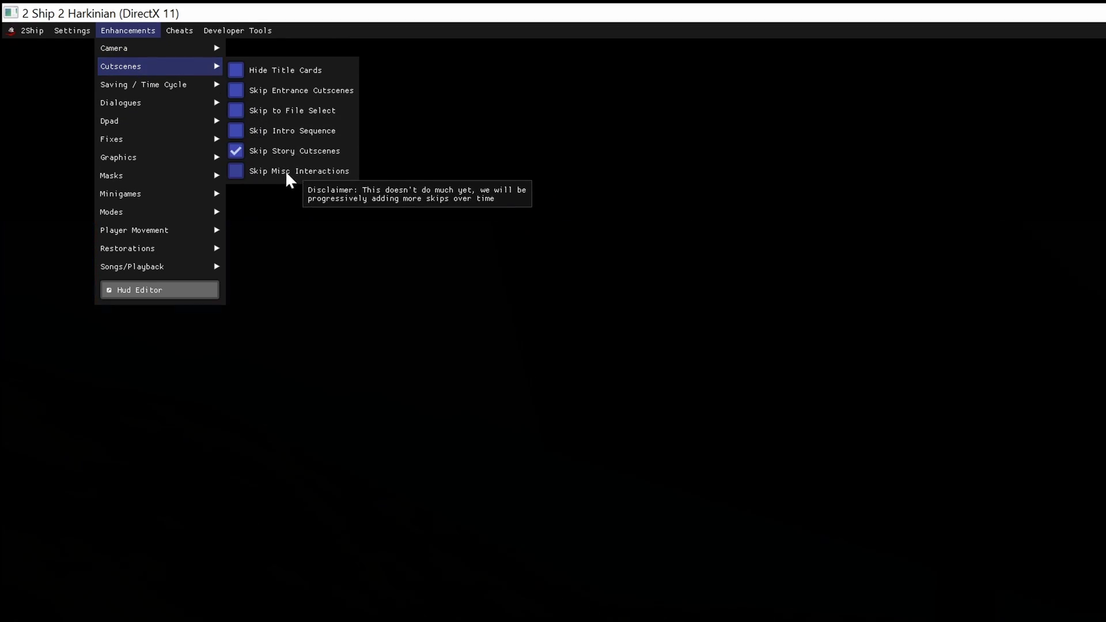
pyautogui.click(286, 133)
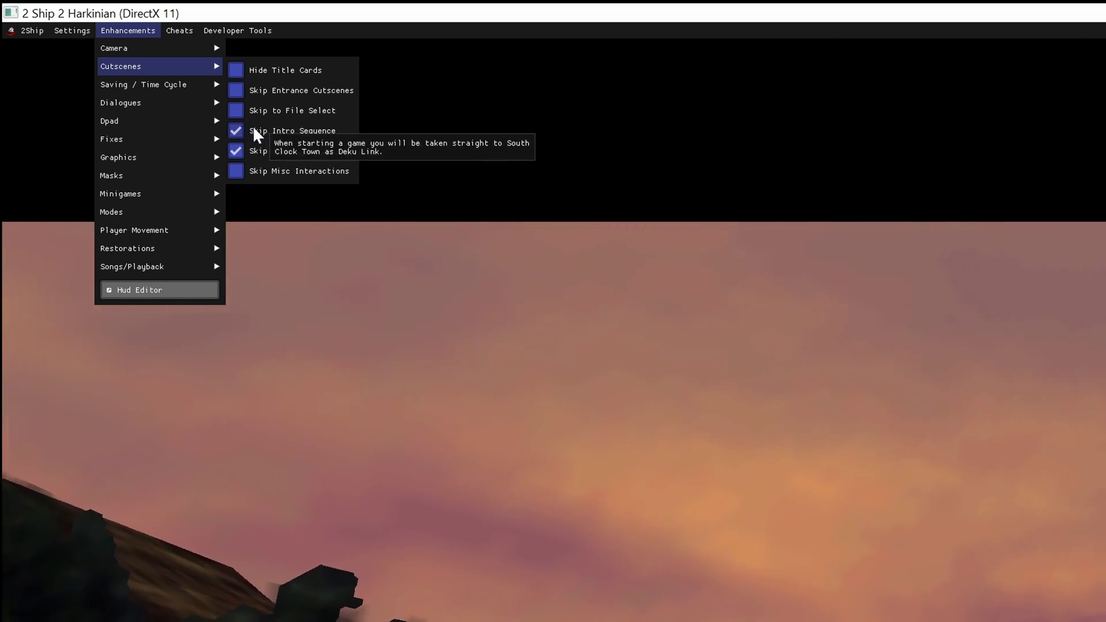
pyautogui.moveTo(186, 91)
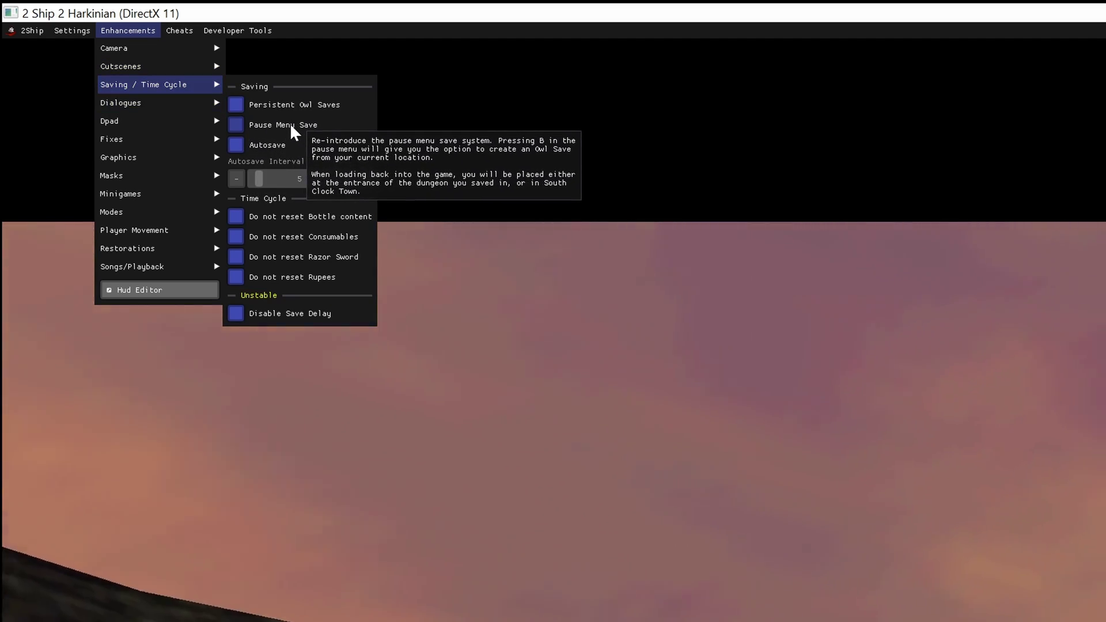
pyautogui.click(289, 123)
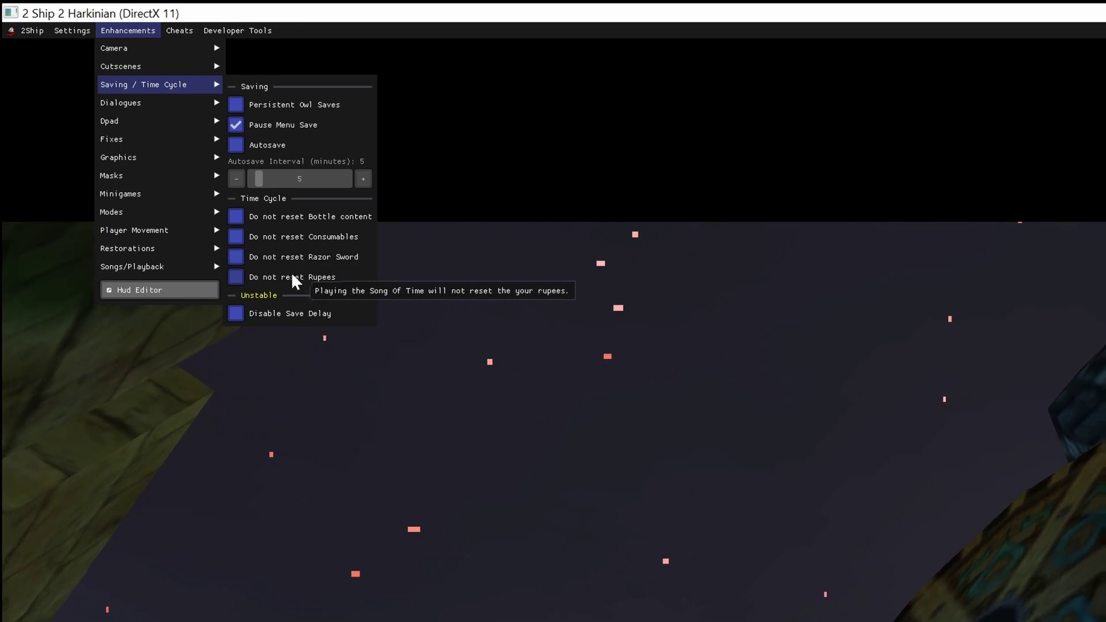
# Step: Enable the Fast Text dialogue enhancement and the Dpad Equips option
pyautogui.moveTo(158, 105)
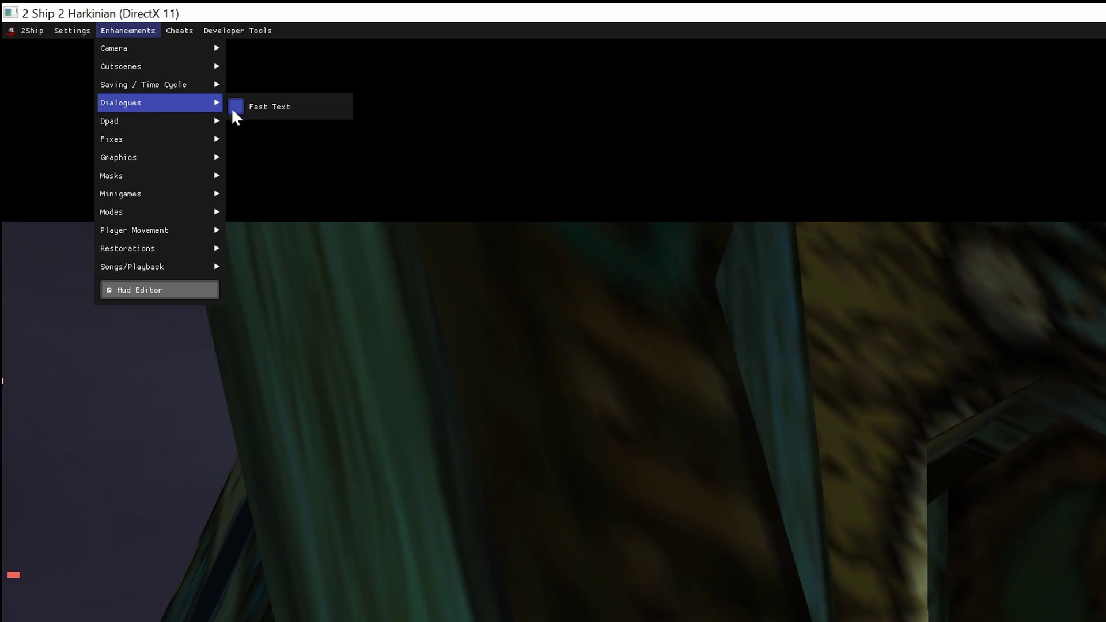
pyautogui.click(238, 109)
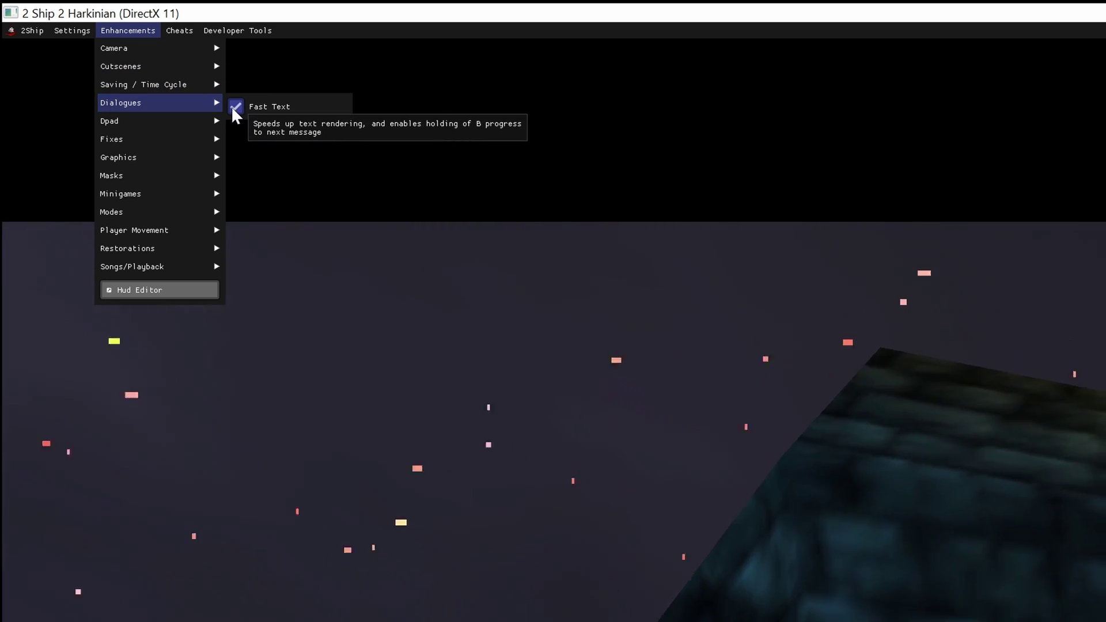
pyautogui.moveTo(190, 125)
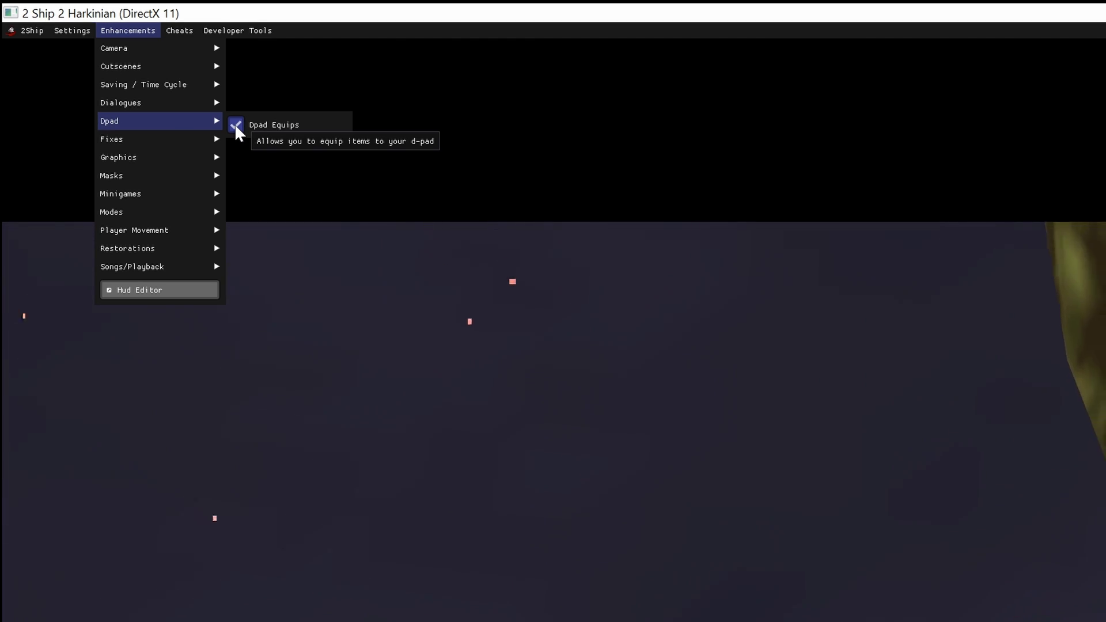
# Step: Review the remaining enhancement categories, including Graphics, Modes and Songs/Playback, and then the available cheats and developer tools
pyautogui.moveTo(177, 144)
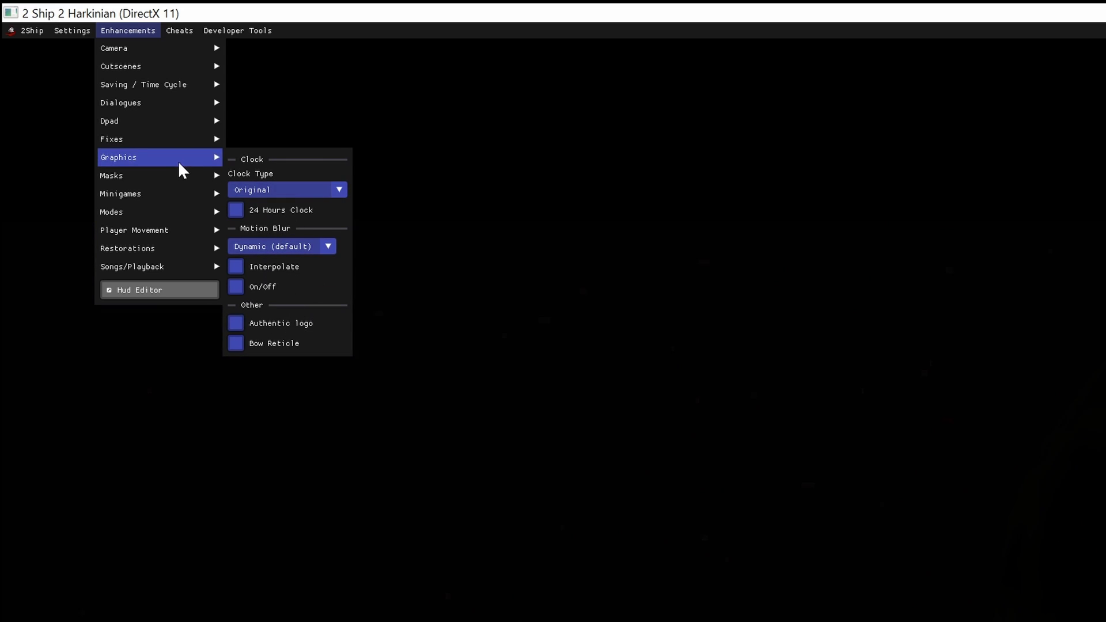
pyautogui.moveTo(171, 182)
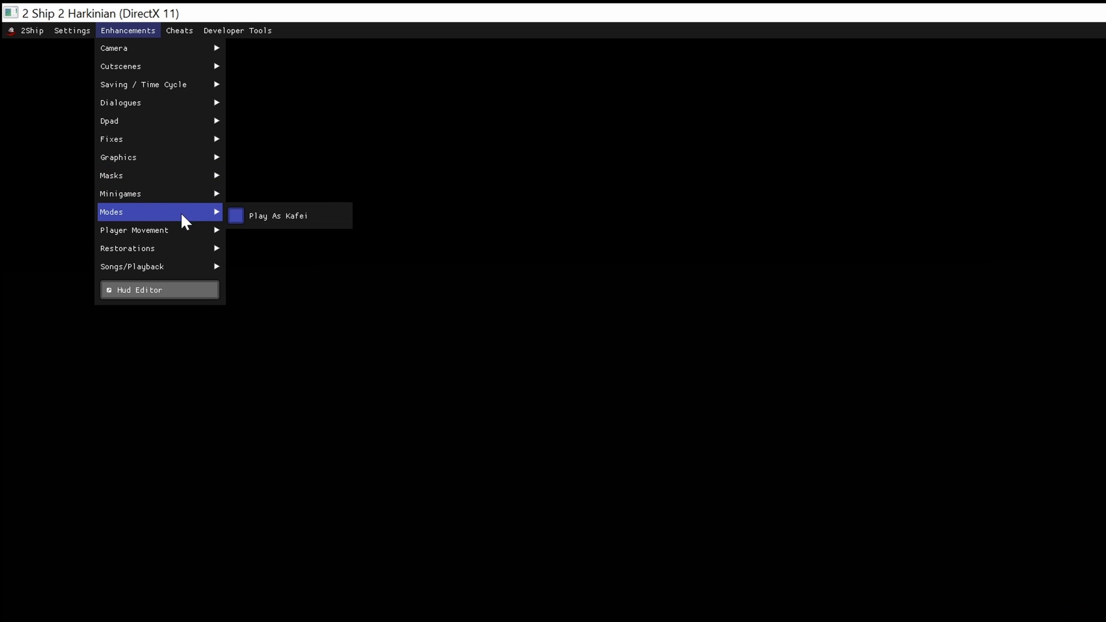
pyautogui.moveTo(178, 273)
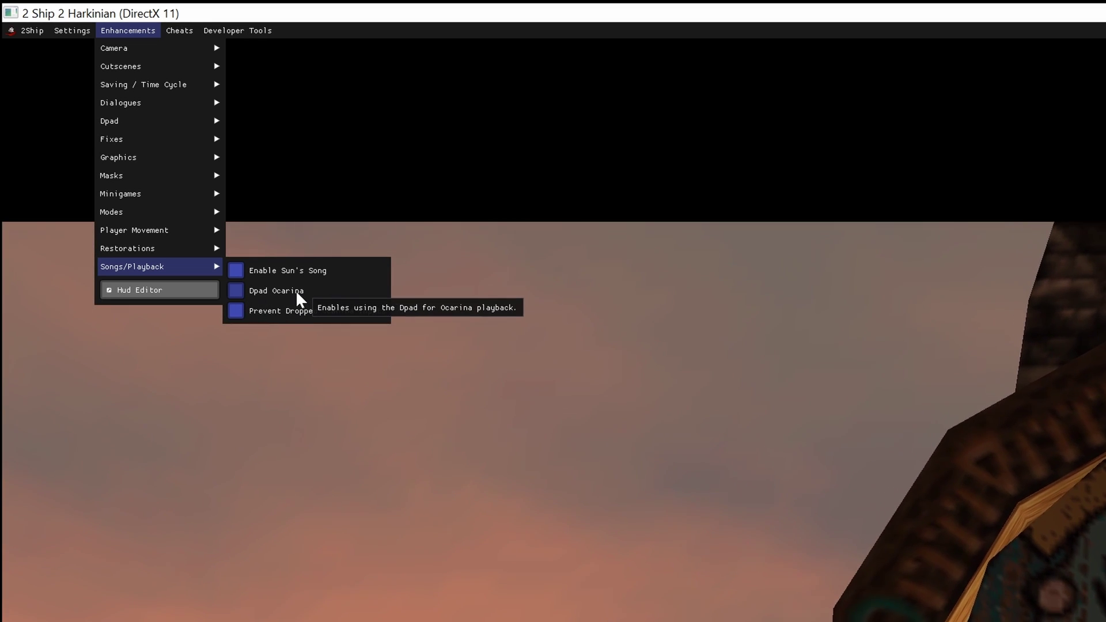
pyautogui.moveTo(148, 52)
pyautogui.moveTo(140, 276)
pyautogui.moveTo(176, 30)
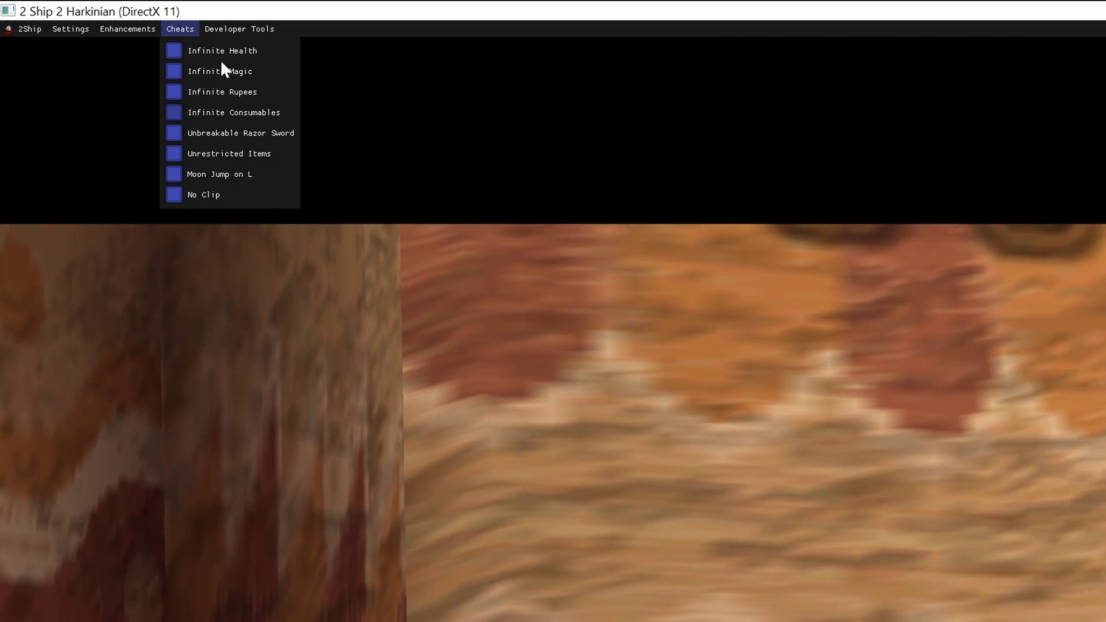
pyautogui.moveTo(237, 29)
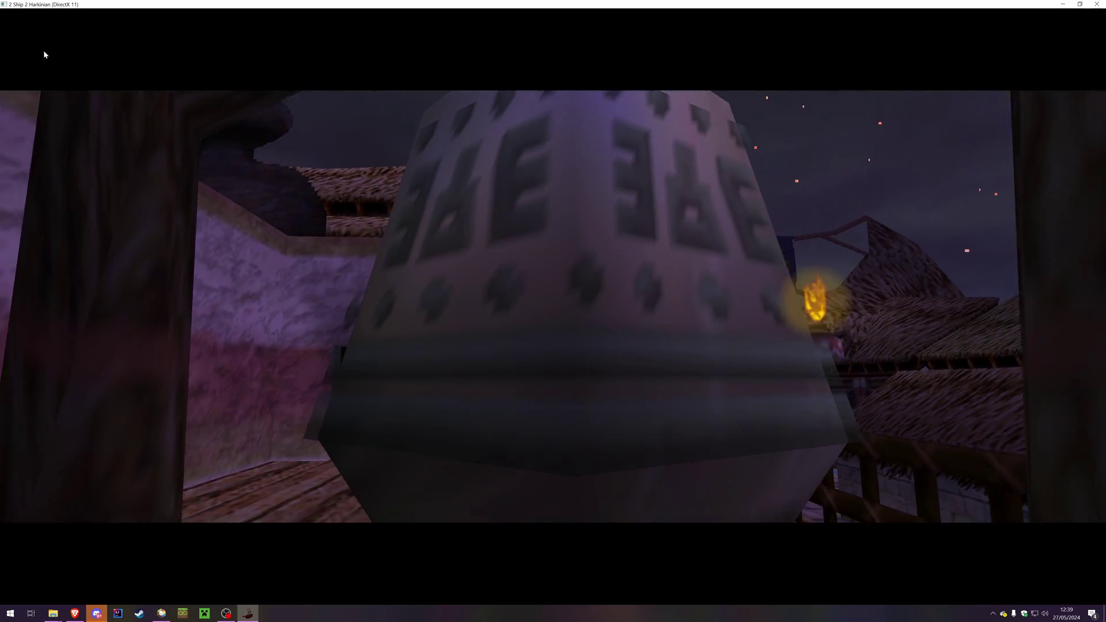
# Step: Switch the game to full screen, proceed past the title screen and start playing from the file selection
pyautogui.press('F11')
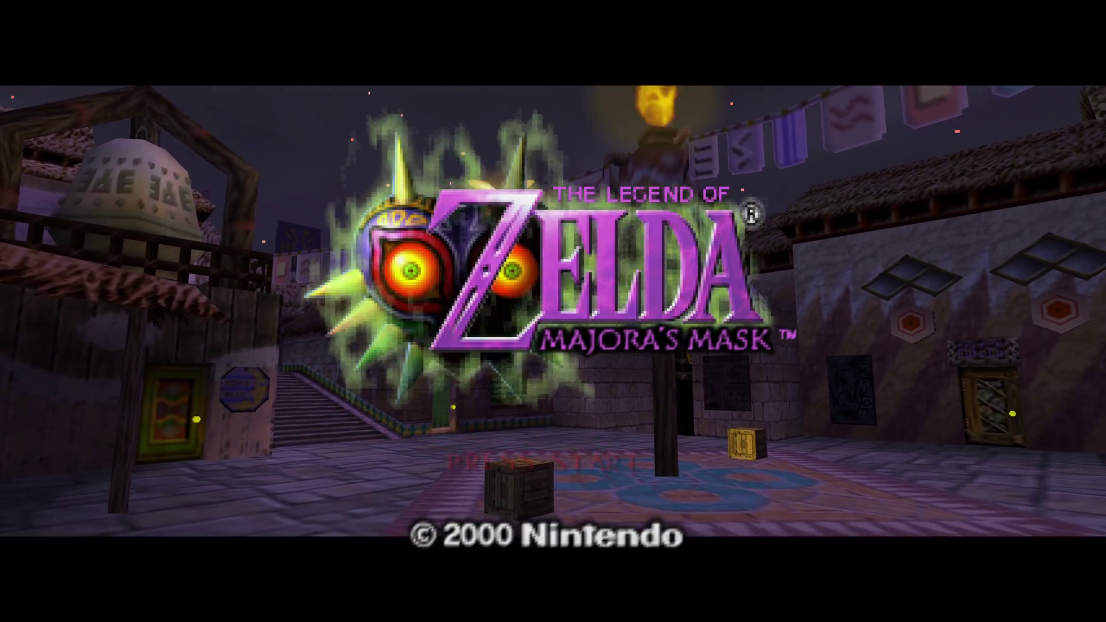
pyautogui.press('Return')
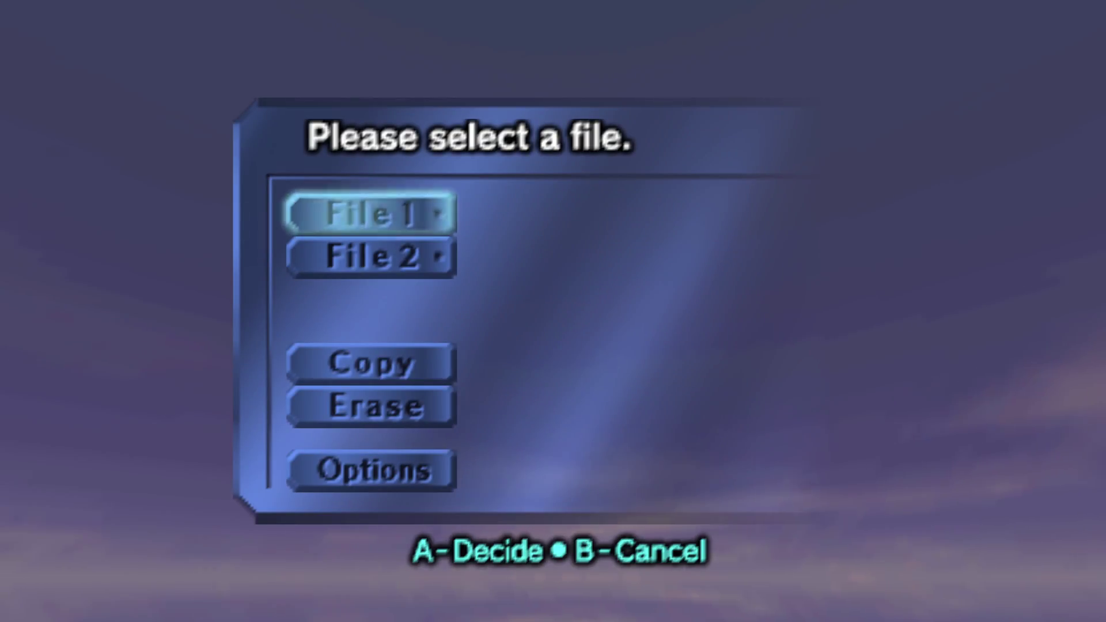
pyautogui.press('Return')
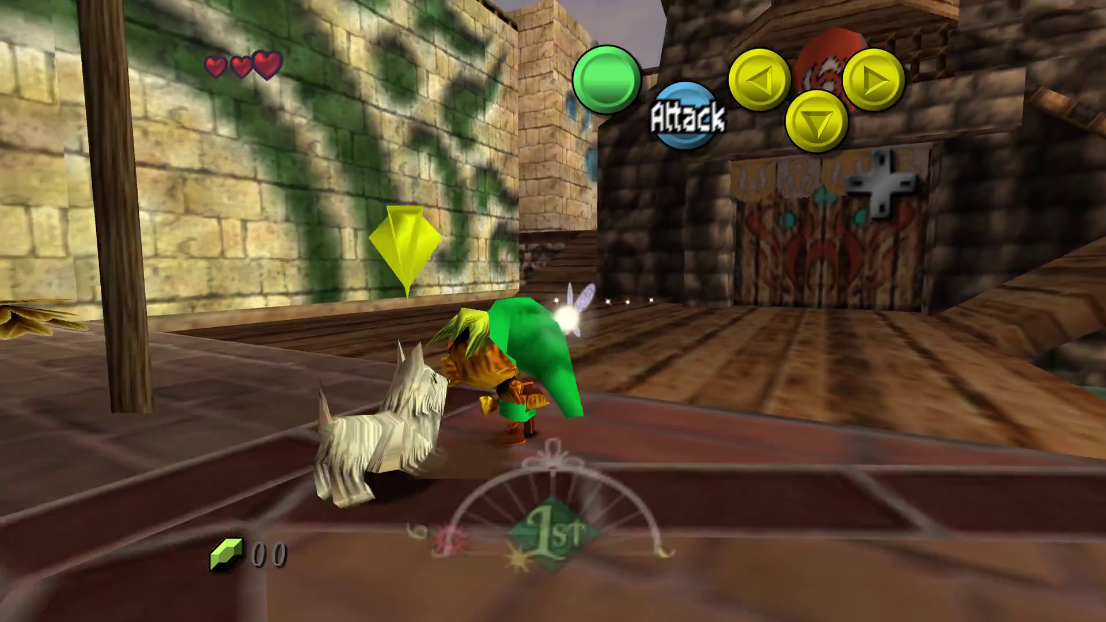
pyautogui.press('Up')
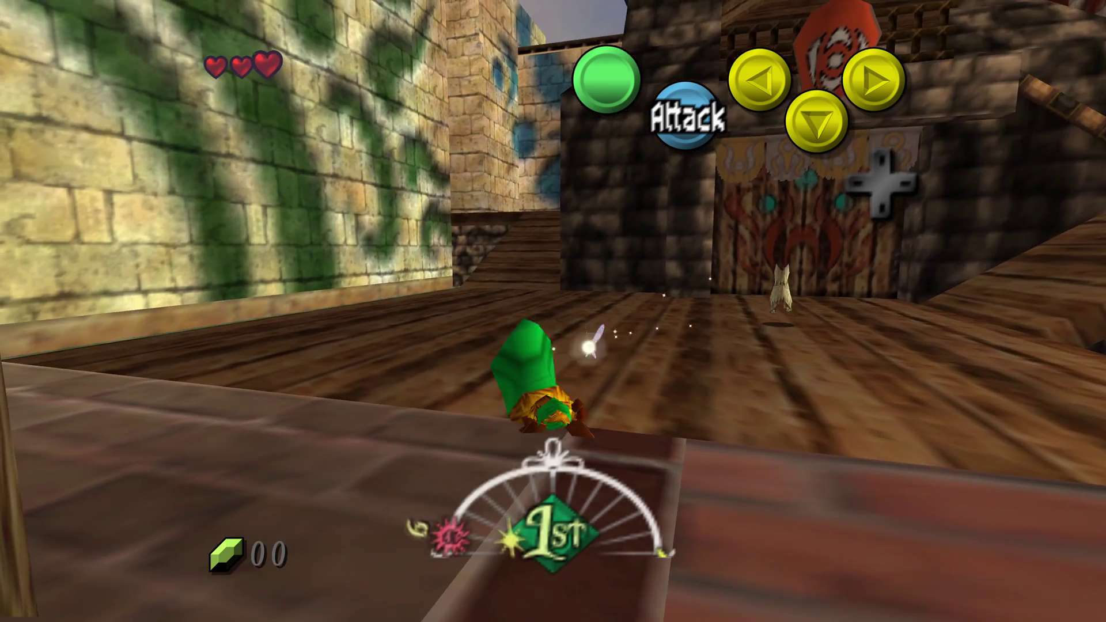
pyautogui.press('Down')
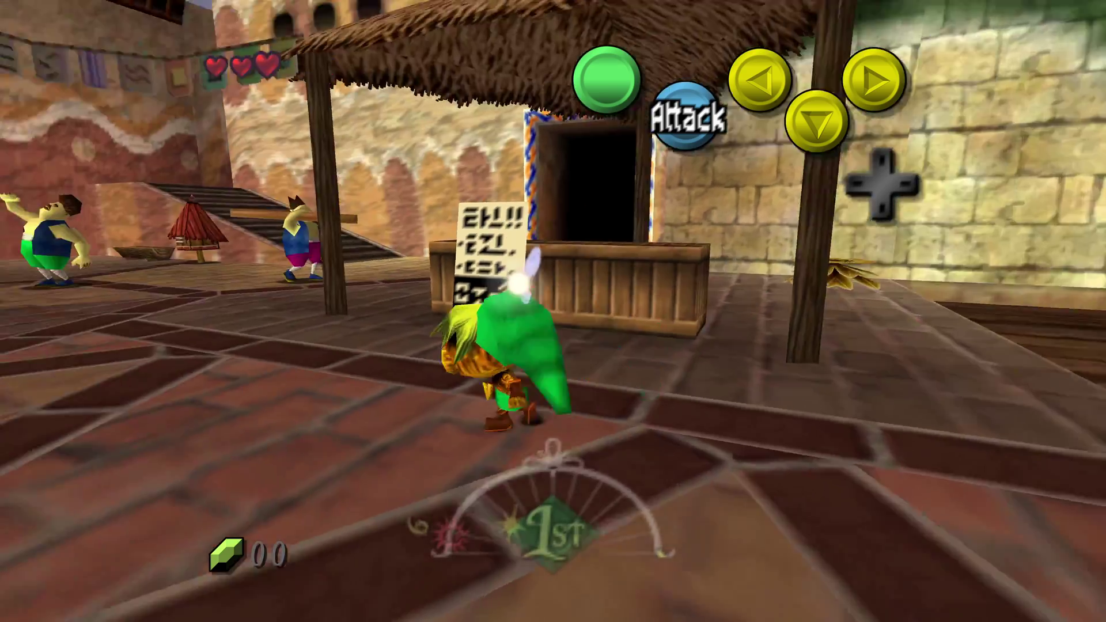
pyautogui.press('Up')
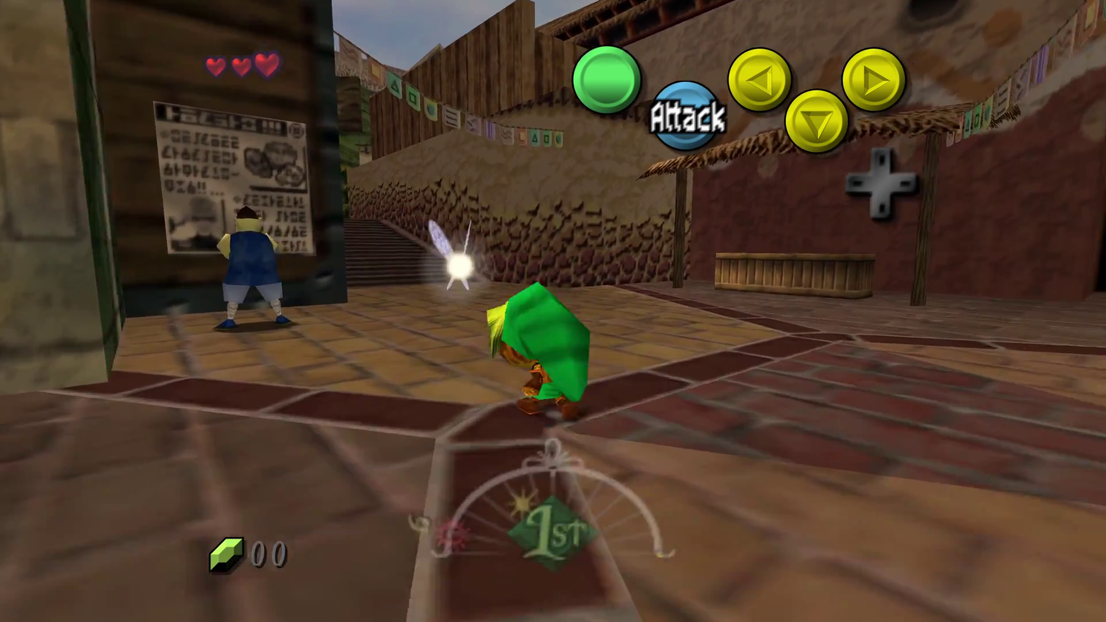
pyautogui.press('Up')
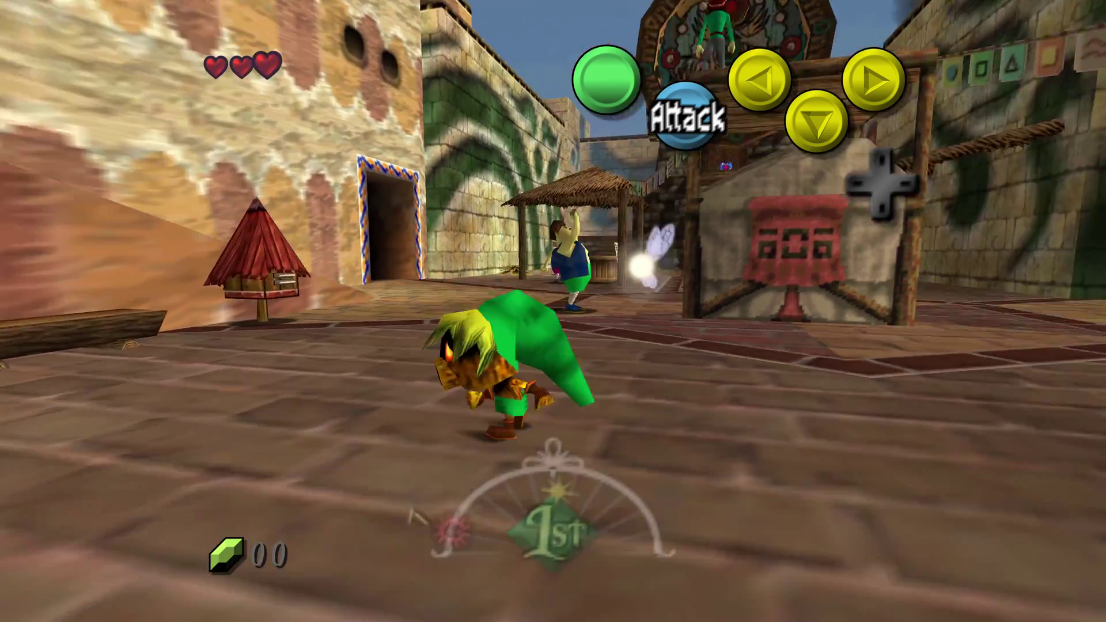
pyautogui.press('Right')
pyautogui.press('Right')
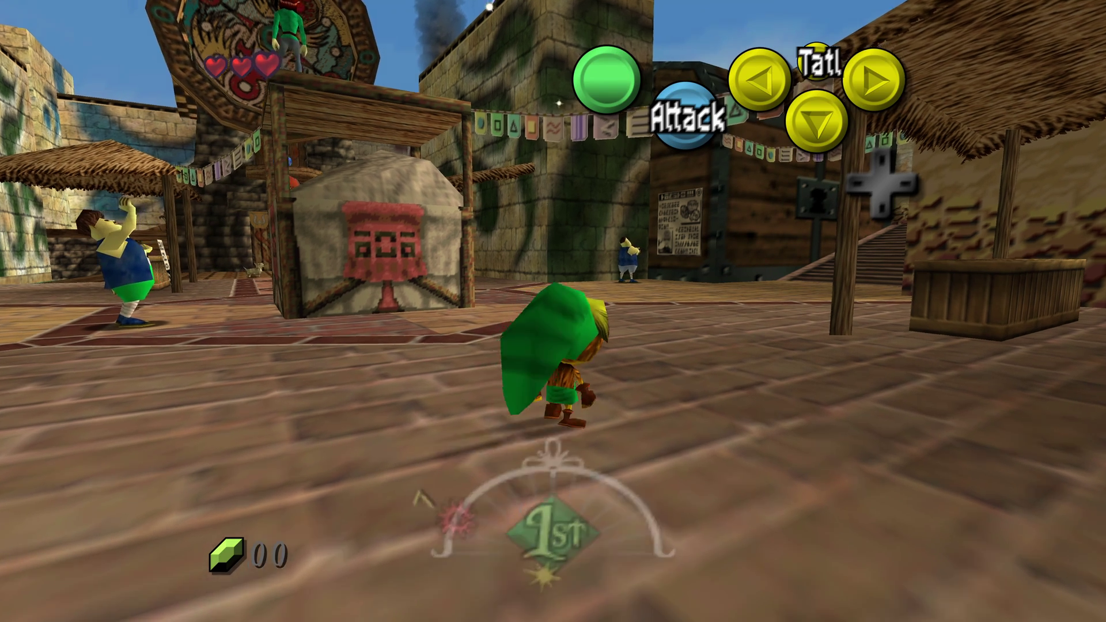
pyautogui.press('Left')
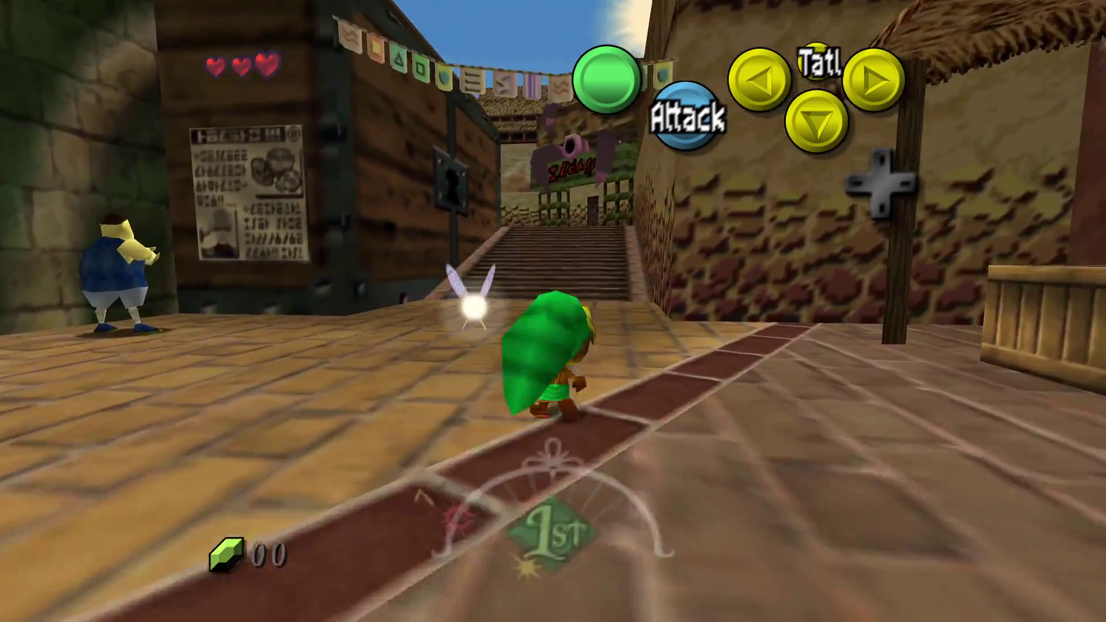
pyautogui.press('Left')
pyautogui.press('Up')
pyautogui.press('Right')
pyautogui.press('Up')
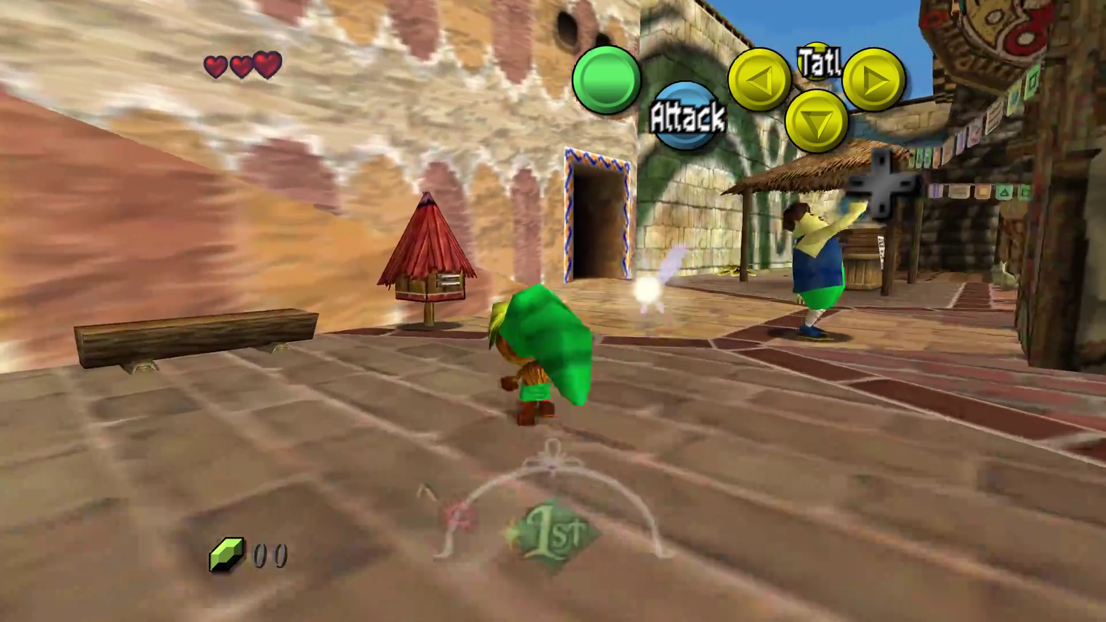
pyautogui.press('Up')
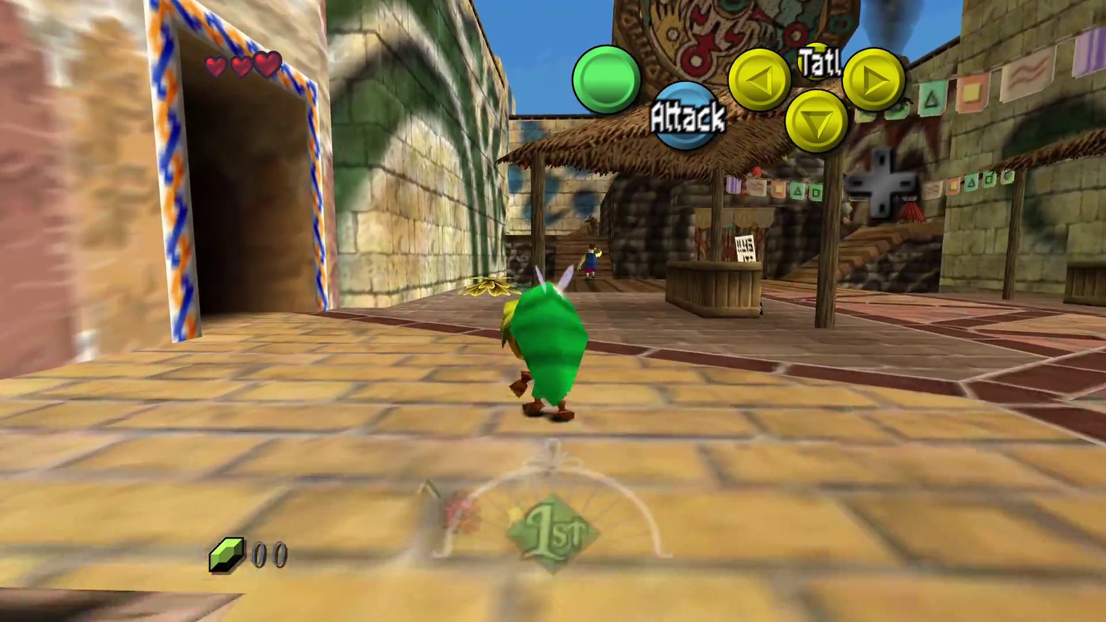
pyautogui.press('Right')
pyautogui.press('Right')
pyautogui.press('Up')
pyautogui.press('x')
pyautogui.press('Up')
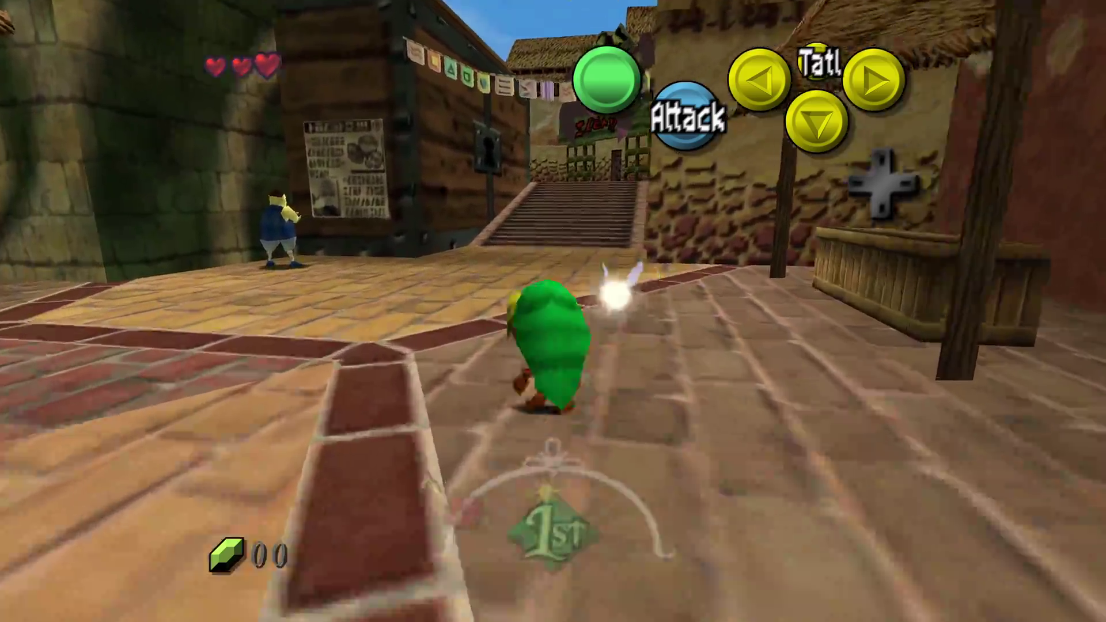
pyautogui.press('Left')
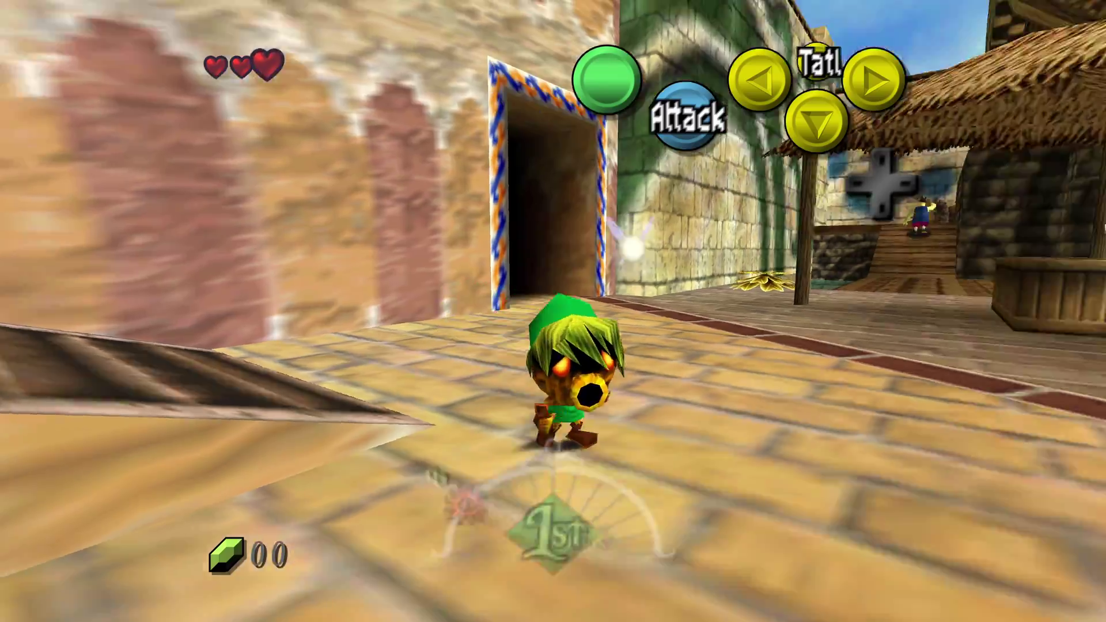
pyautogui.press('Right')
pyautogui.press('Up')
pyautogui.press('x')
pyautogui.press('Left')
pyautogui.press('Right')
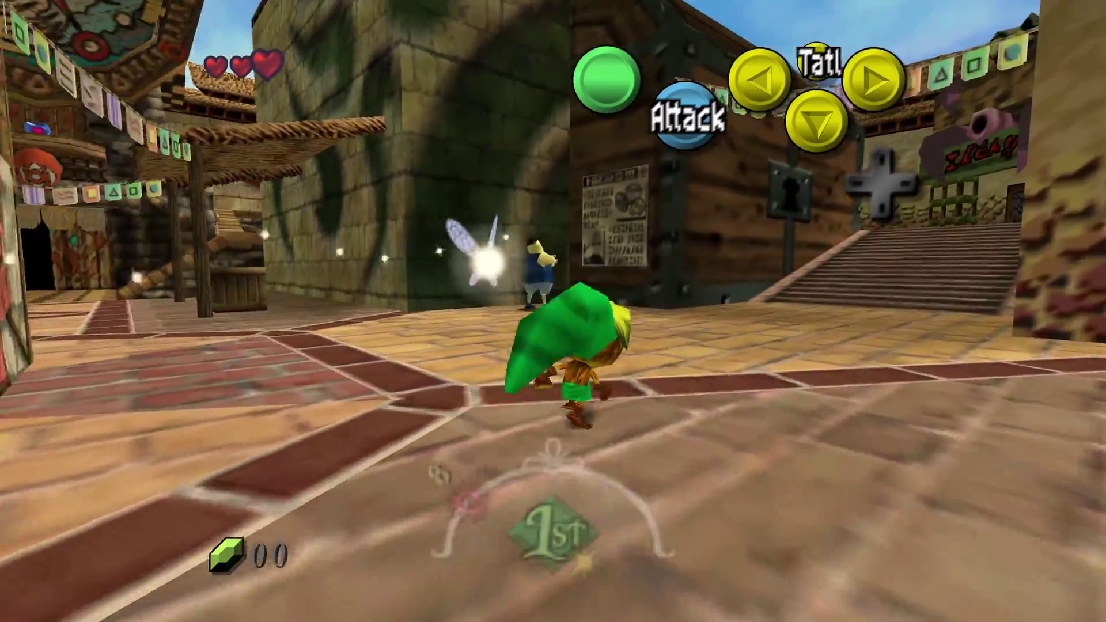
pyautogui.press('x')
pyautogui.press('Up')
pyautogui.press('Up')
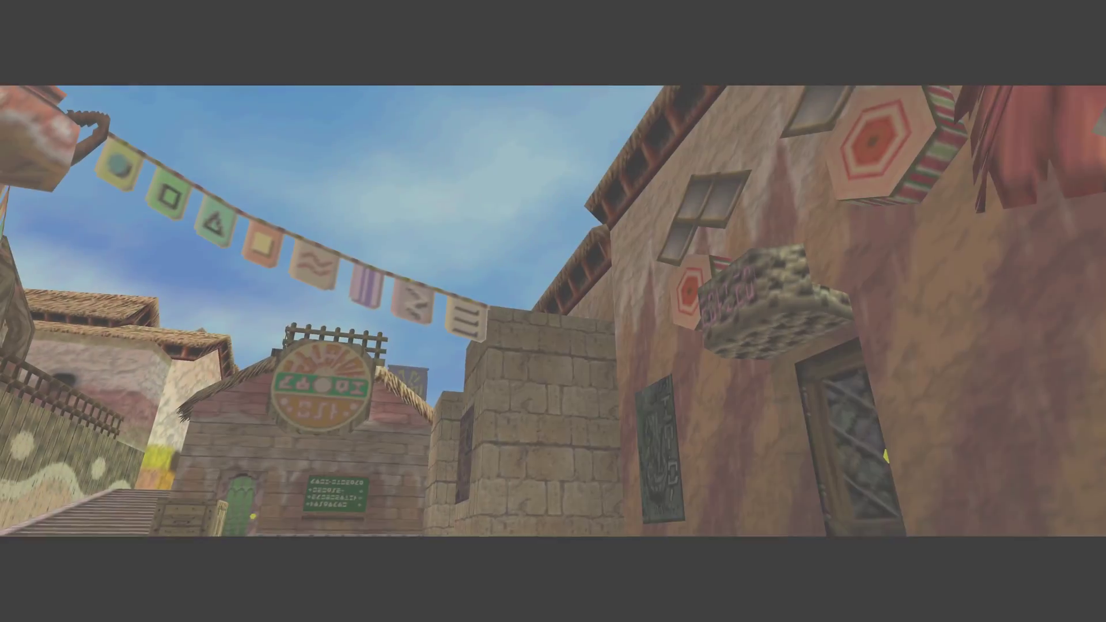